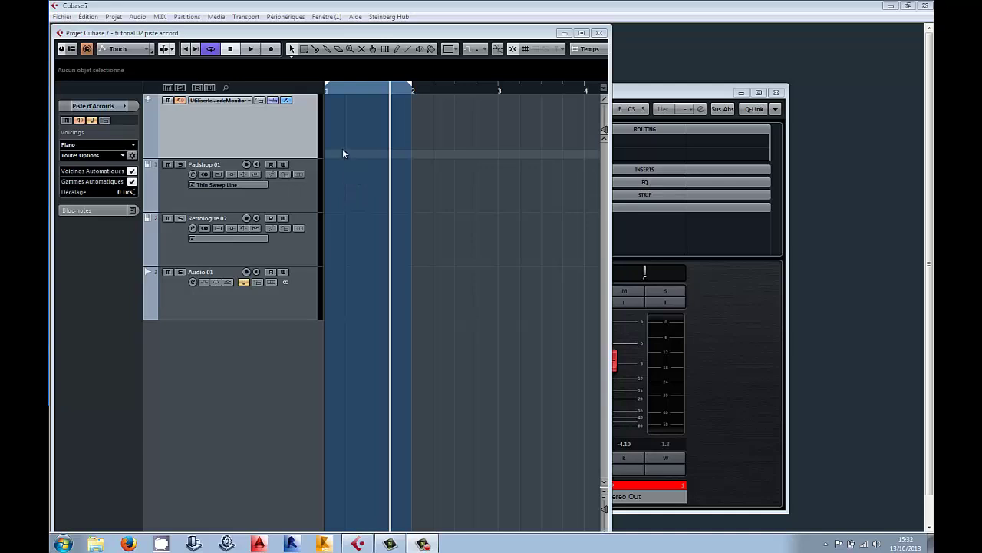
Show the transport panel and view the track types that can be added, including a chord track
key(F2)
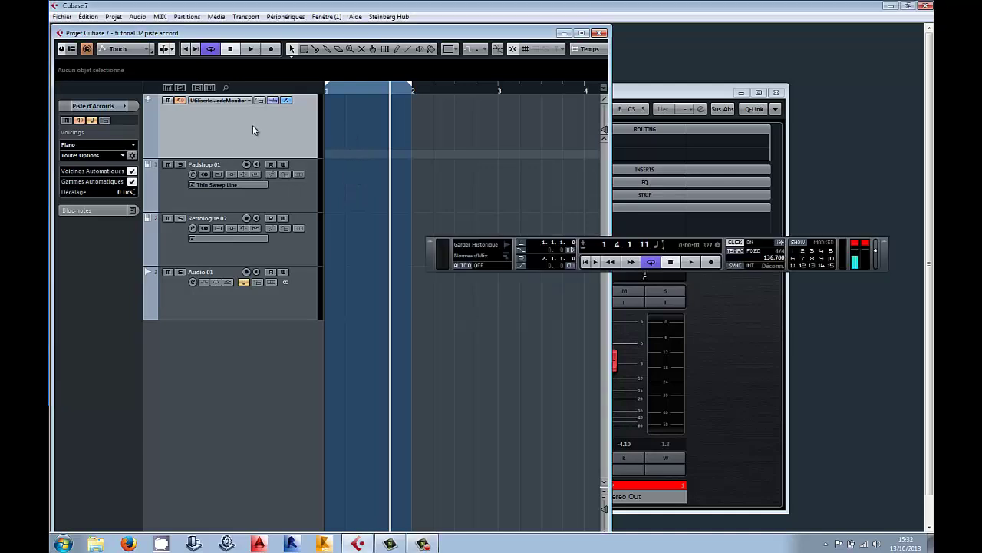
right_click(272, 135)
mouse_move(301, 143)
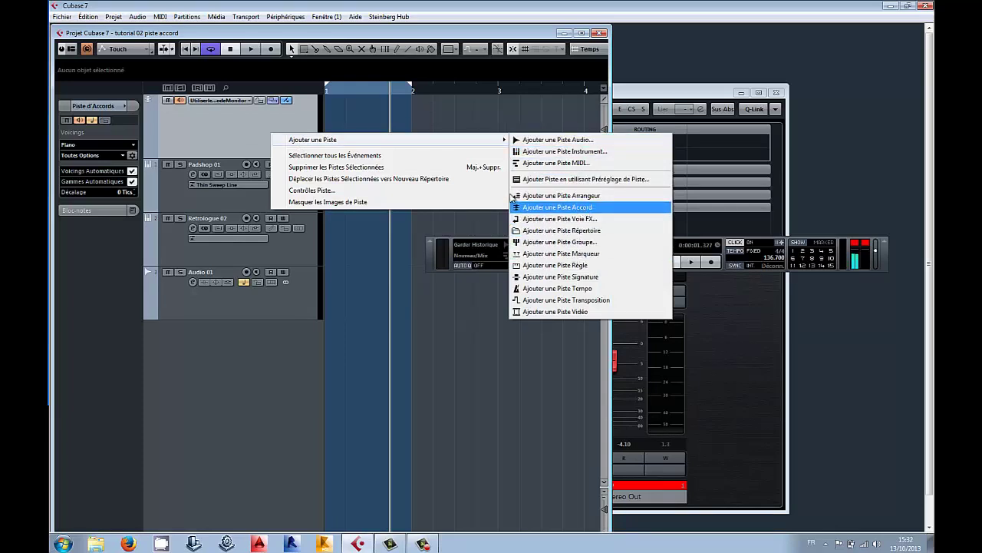
key(Escape)
Select the Retrologue 02 instrument track so it is armed for monitoring the chords
click(177, 198)
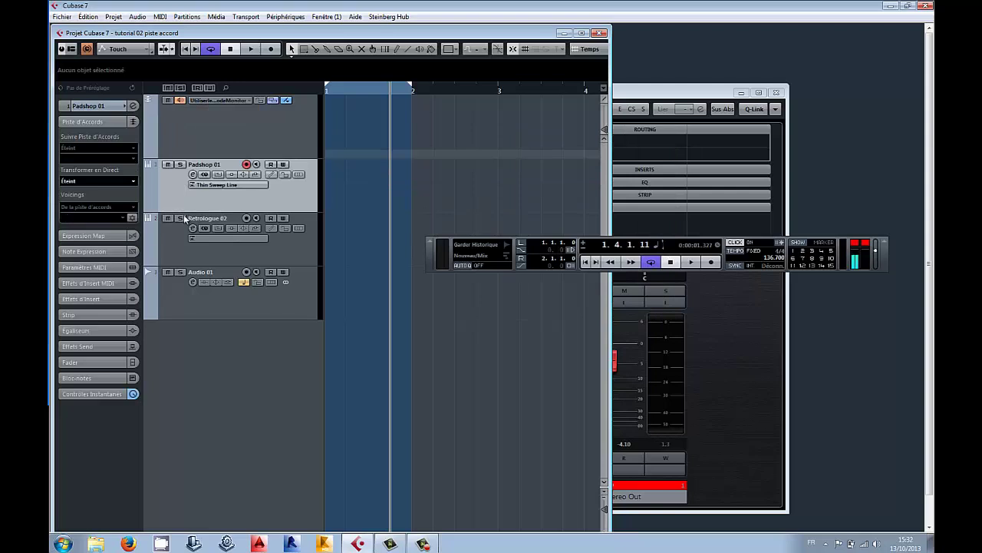
click(180, 248)
click(186, 195)
click(196, 257)
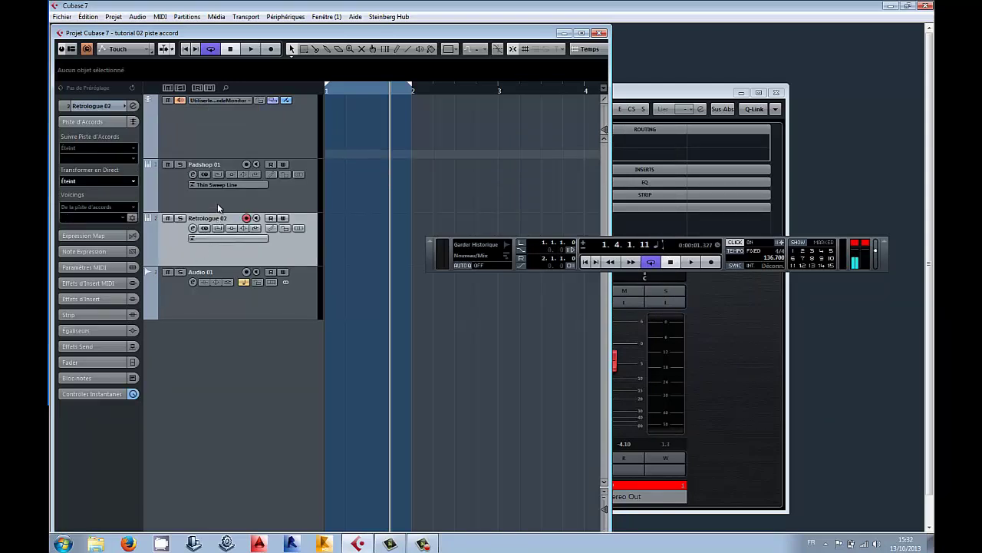
Draw four empty chord events on the chord track, one on each beat of bar 1
right_click(345, 124)
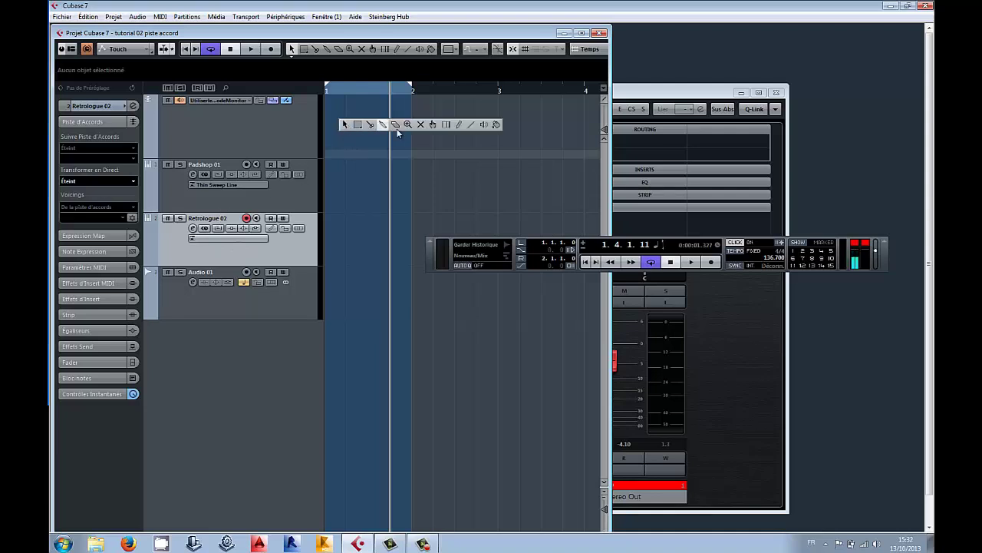
click(460, 125)
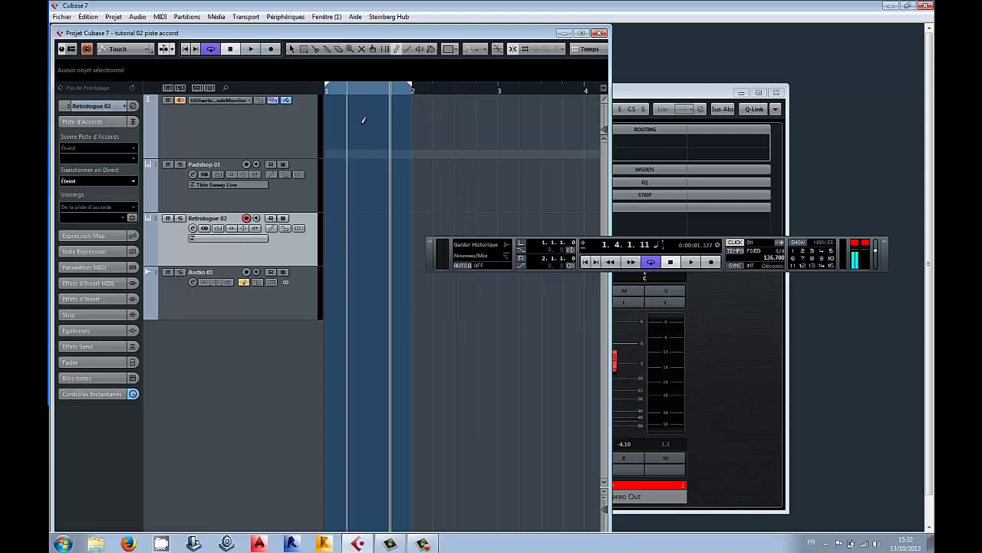
click(338, 115)
click(353, 115)
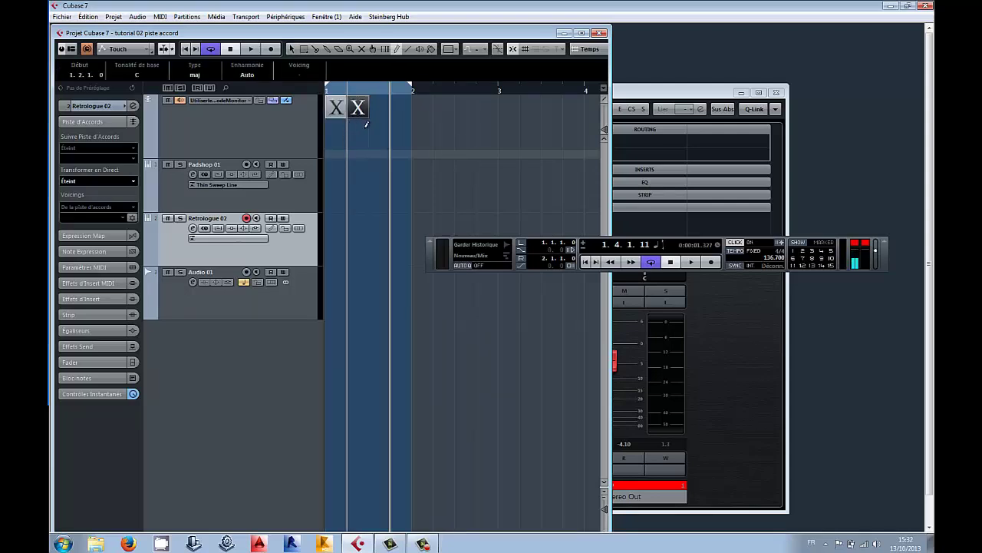
click(379, 123)
click(395, 123)
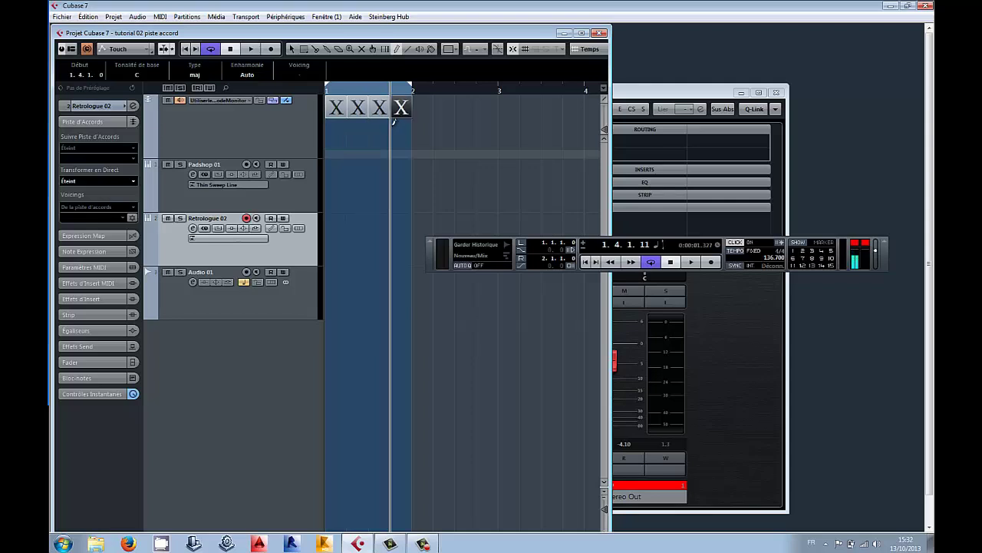
Define the first chord event as A minor in the chord editor and select the Padshop 01 track
double_click(336, 111)
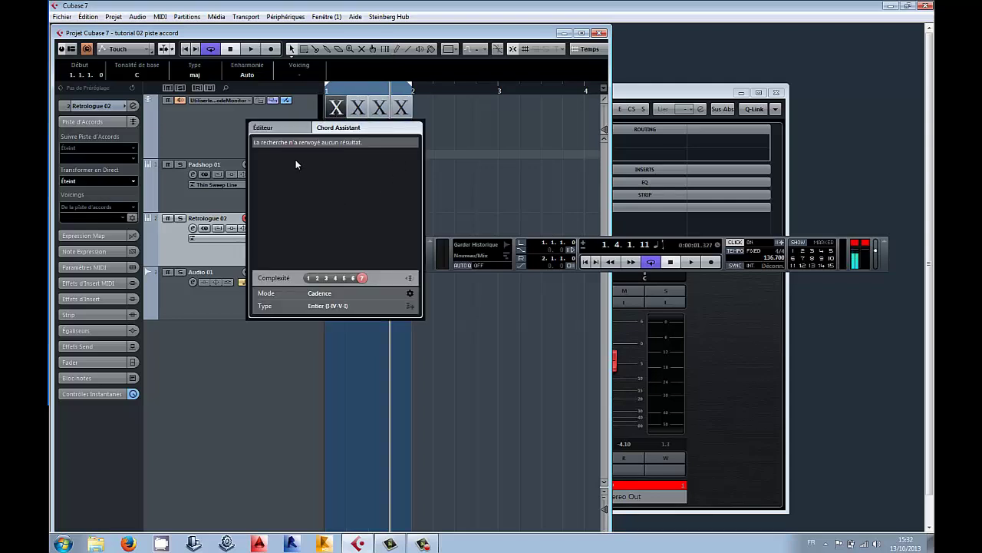
click(269, 128)
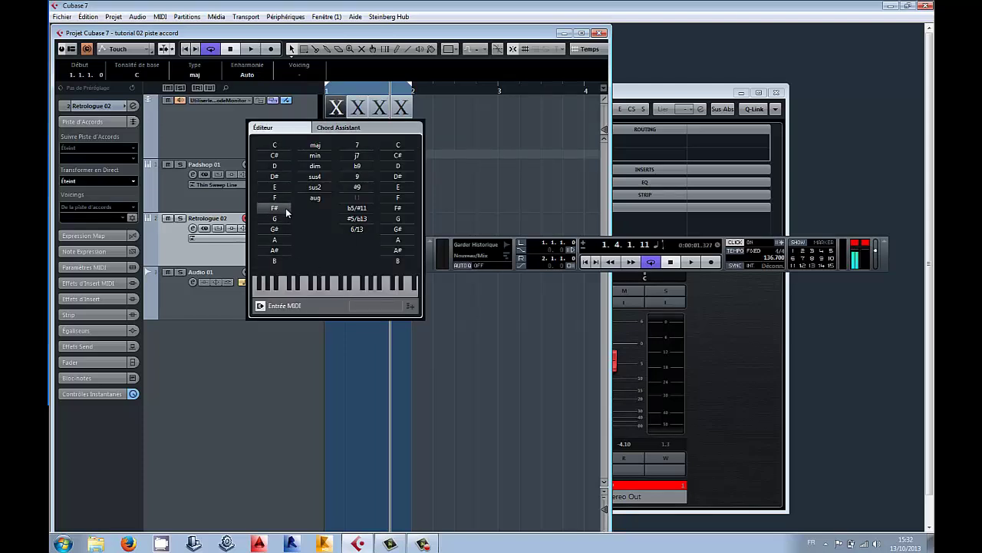
click(274, 239)
click(315, 155)
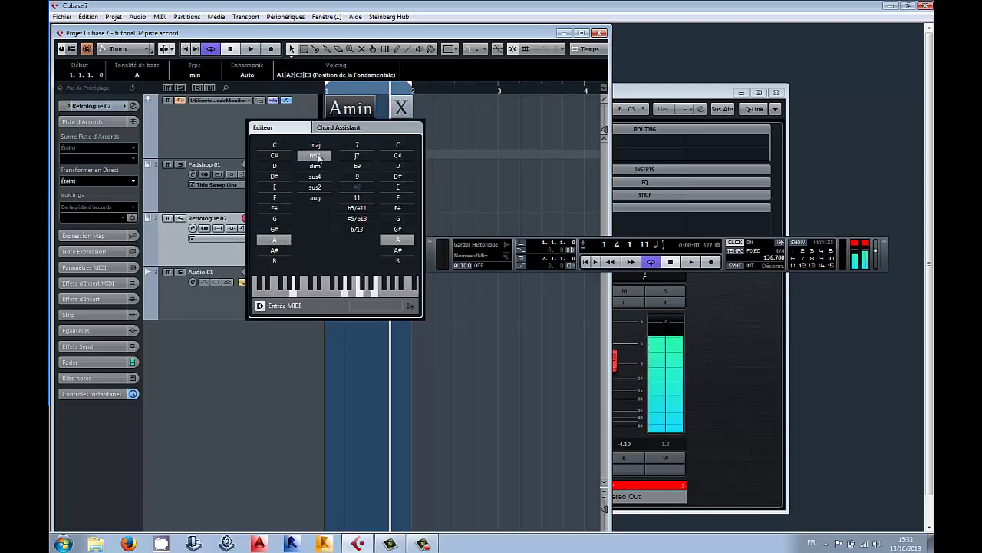
click(462, 173)
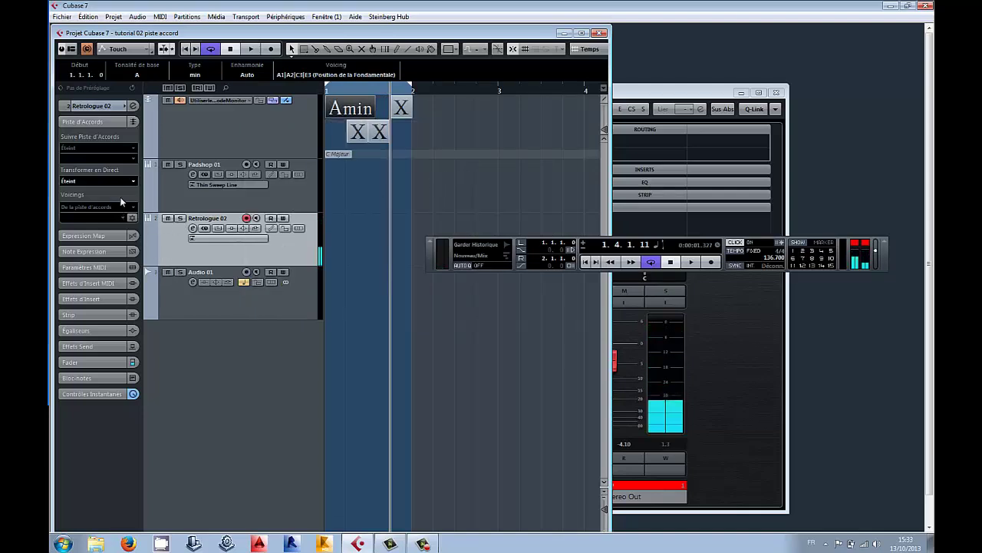
click(210, 207)
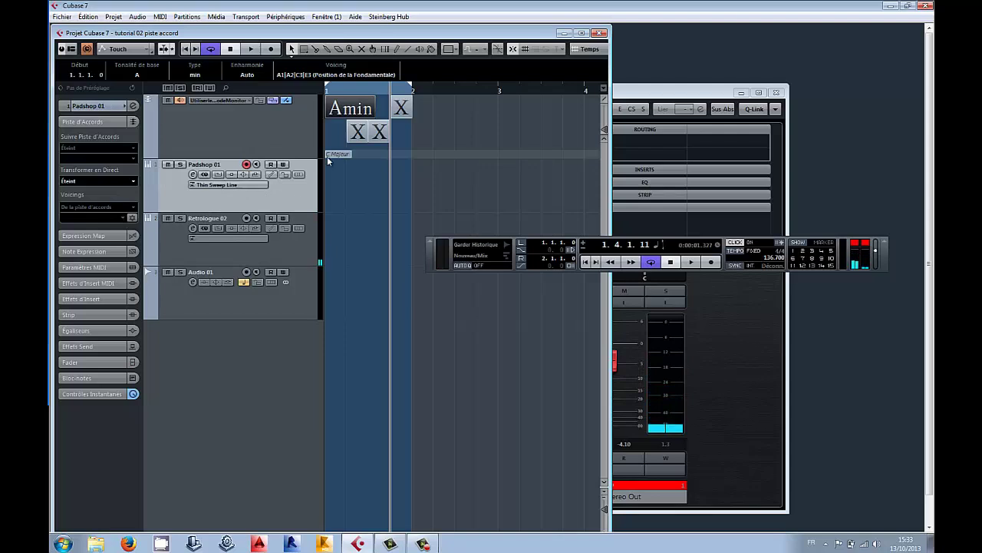
Examine the Chord Assistant's suggestions for the second chord with the cadence type Tout, along with the cadence mode options
double_click(363, 132)
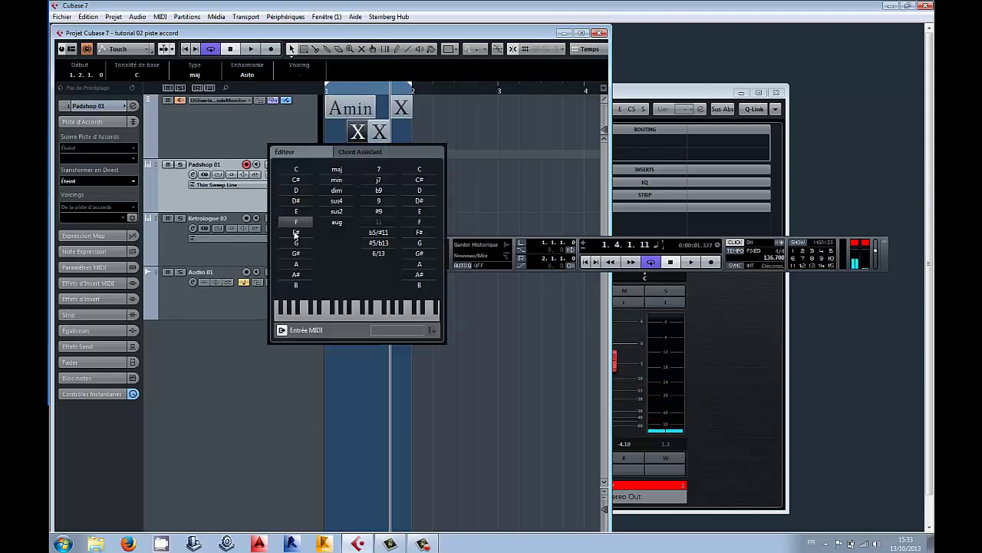
click(358, 152)
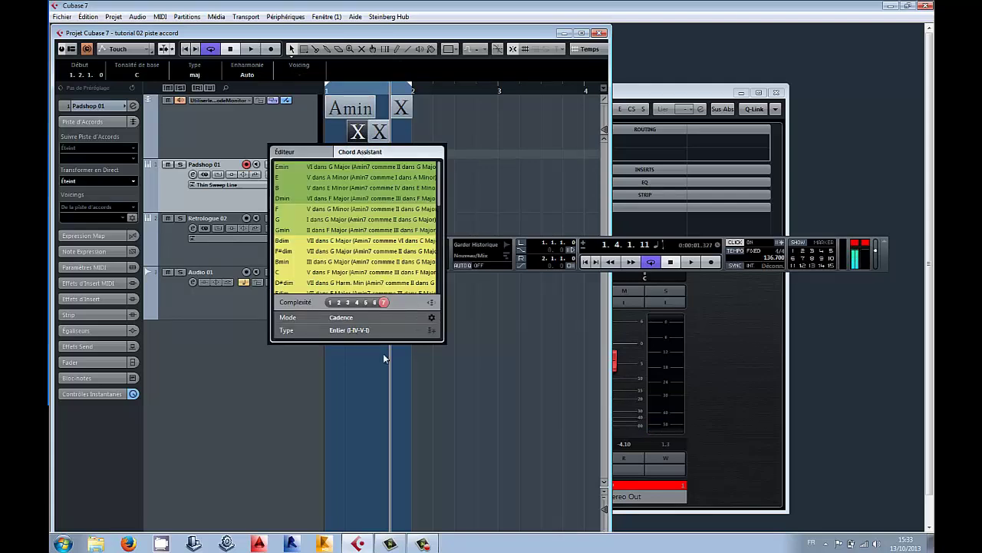
click(365, 330)
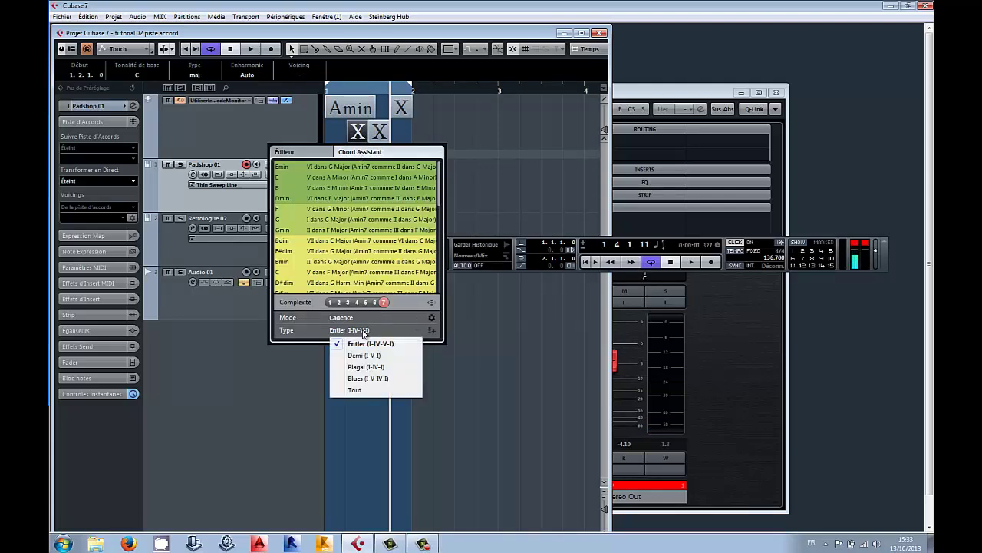
click(368, 398)
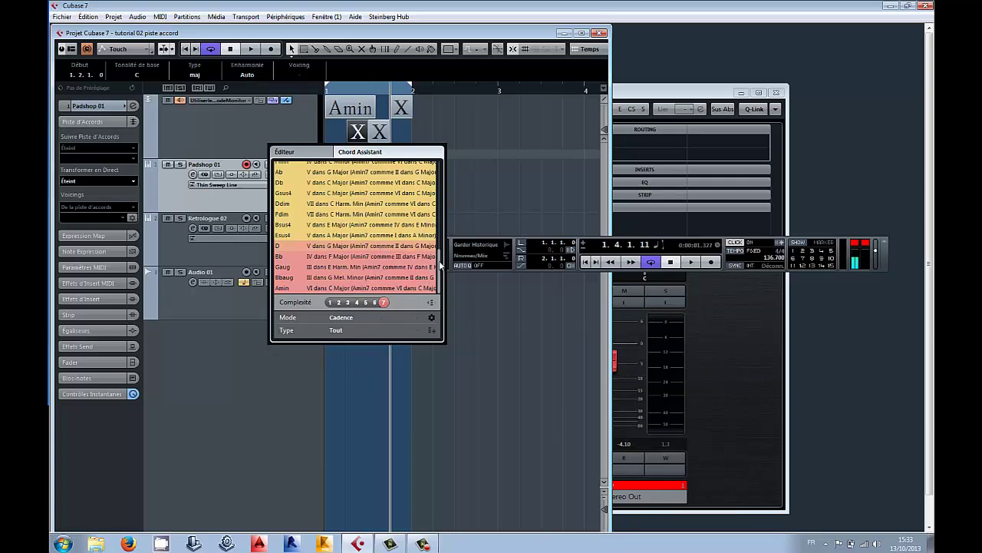
drag(441, 265, 437, 174)
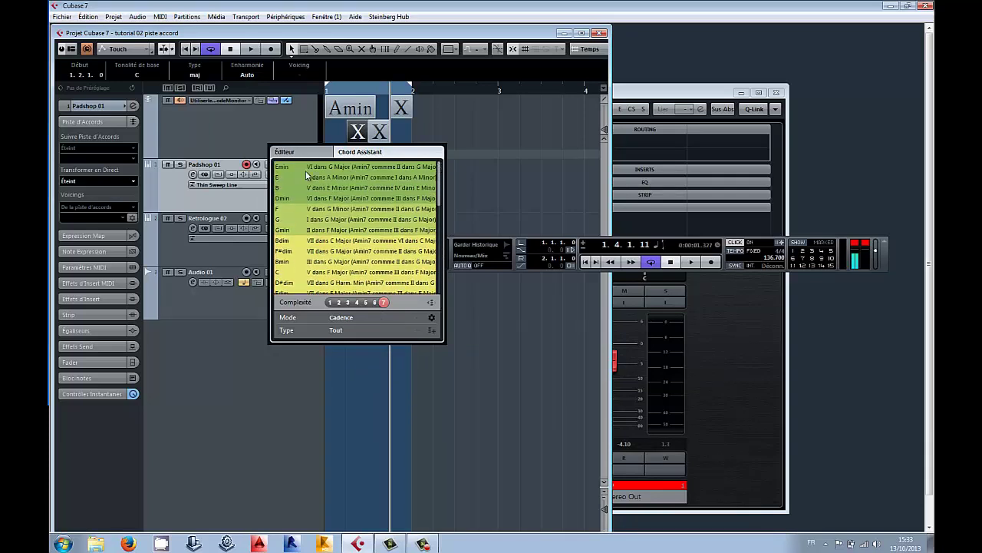
click(432, 318)
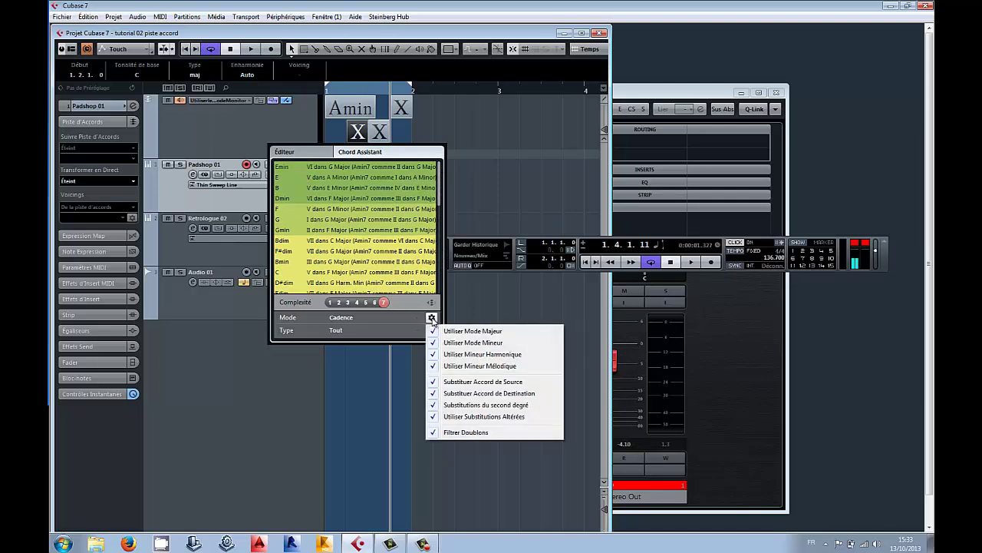
click(486, 286)
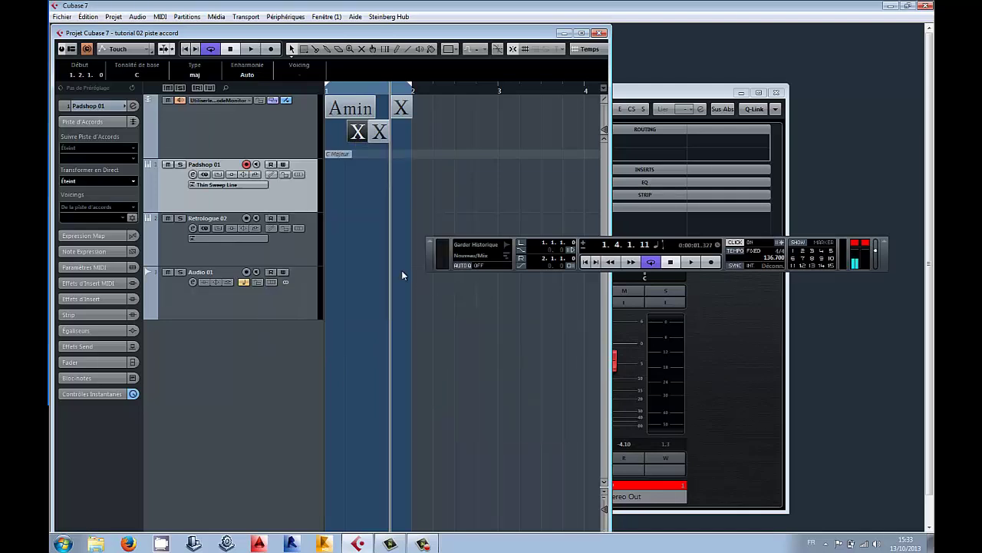
Set the second chord event to F and the third to C from the Chord Assistant suggestions
double_click(359, 133)
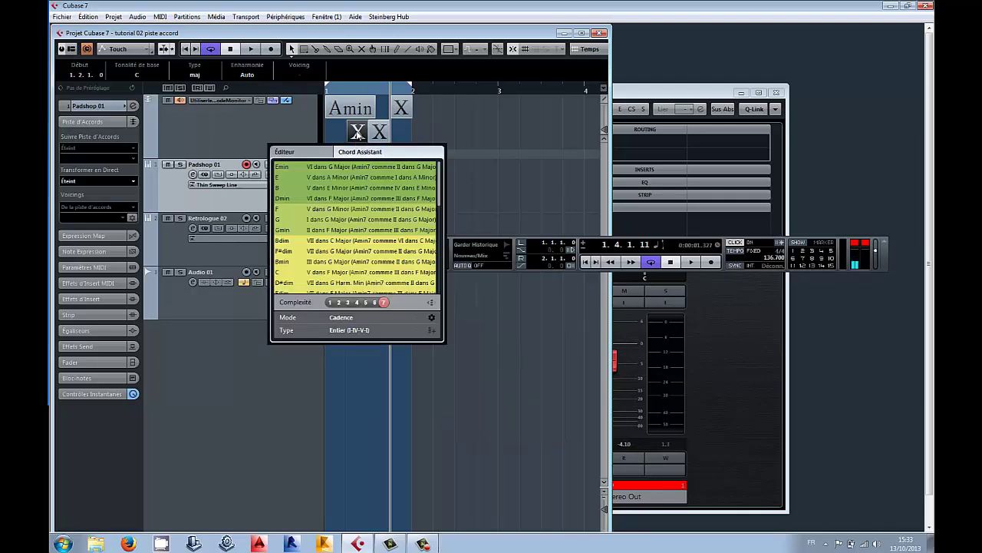
click(282, 210)
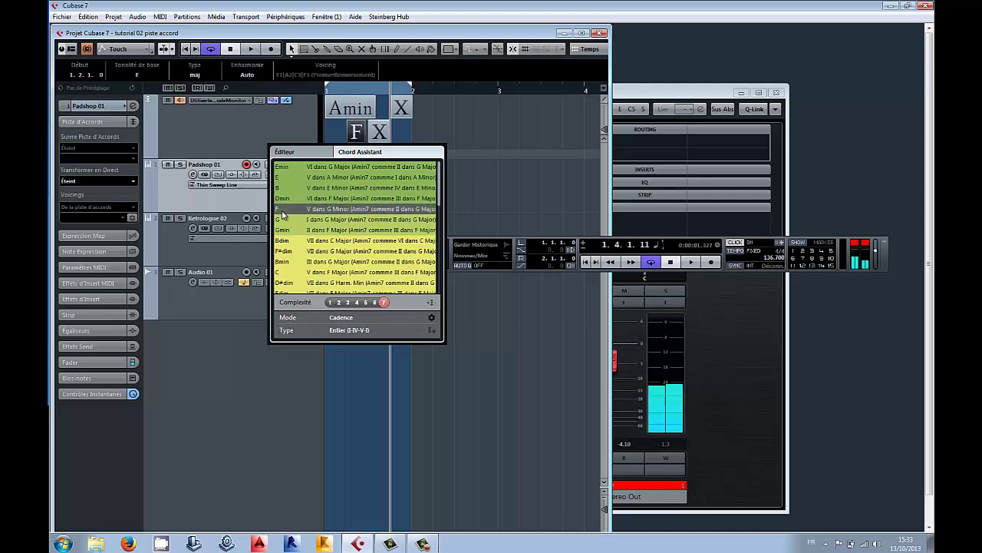
click(380, 133)
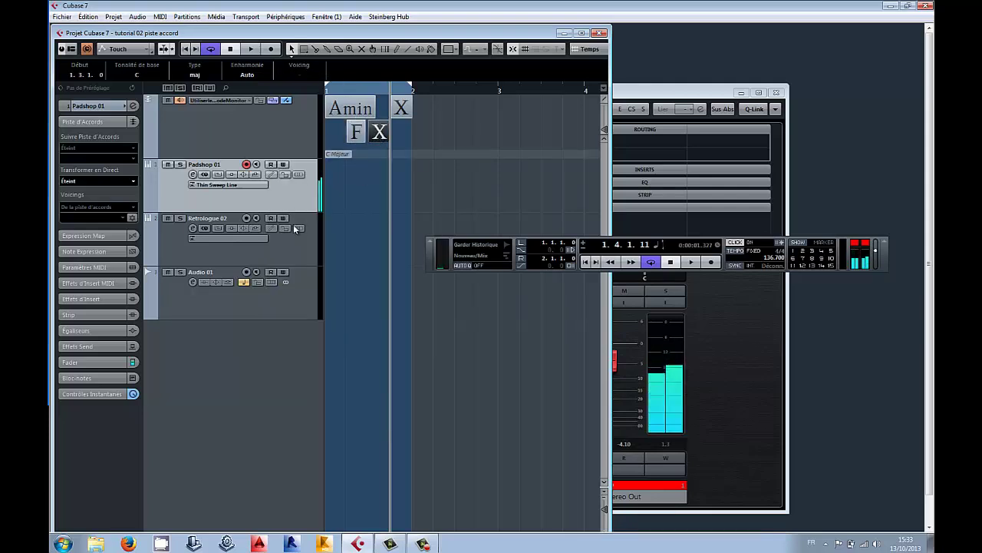
double_click(384, 129)
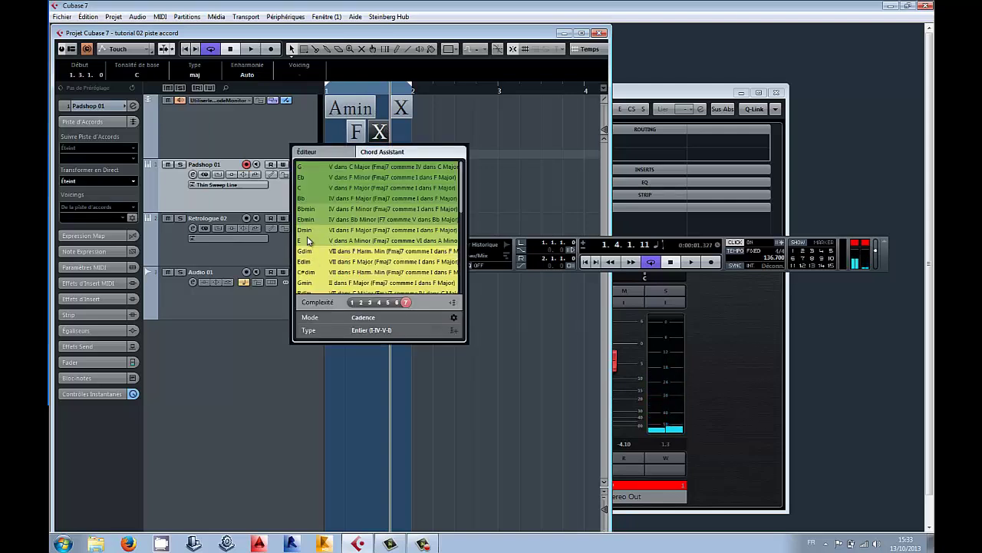
click(306, 187)
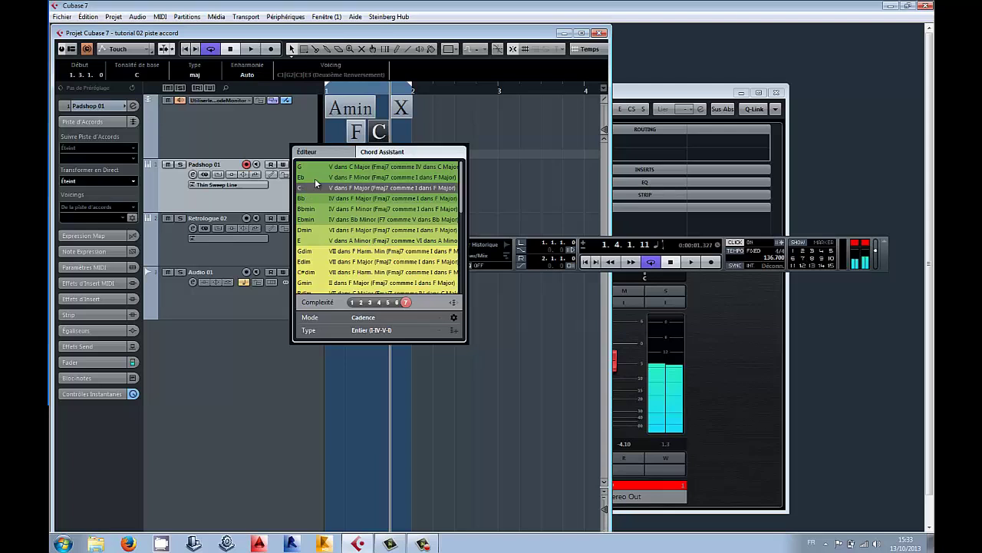
Review the Chord Assistant's suggestions for the fourth chord event and set it to D
click(401, 112)
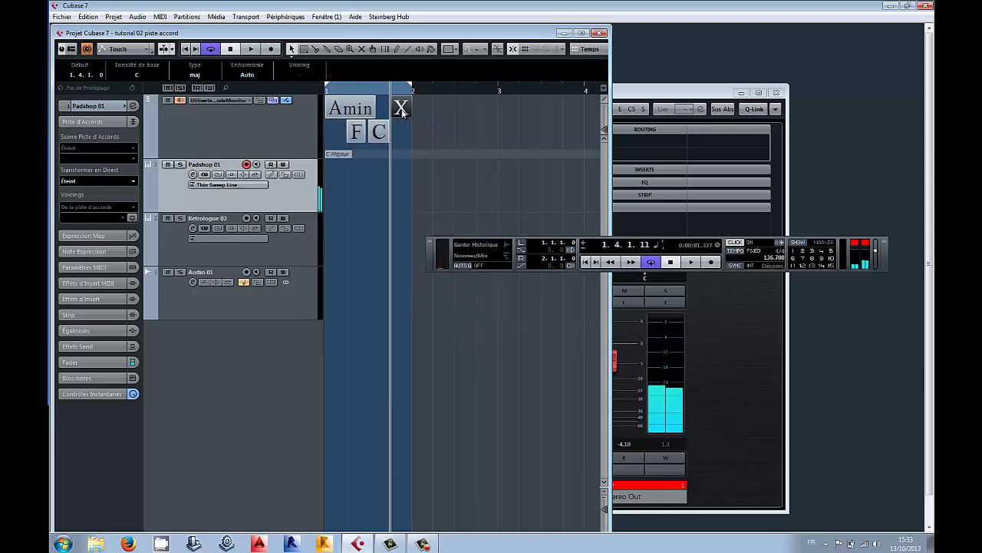
double_click(400, 113)
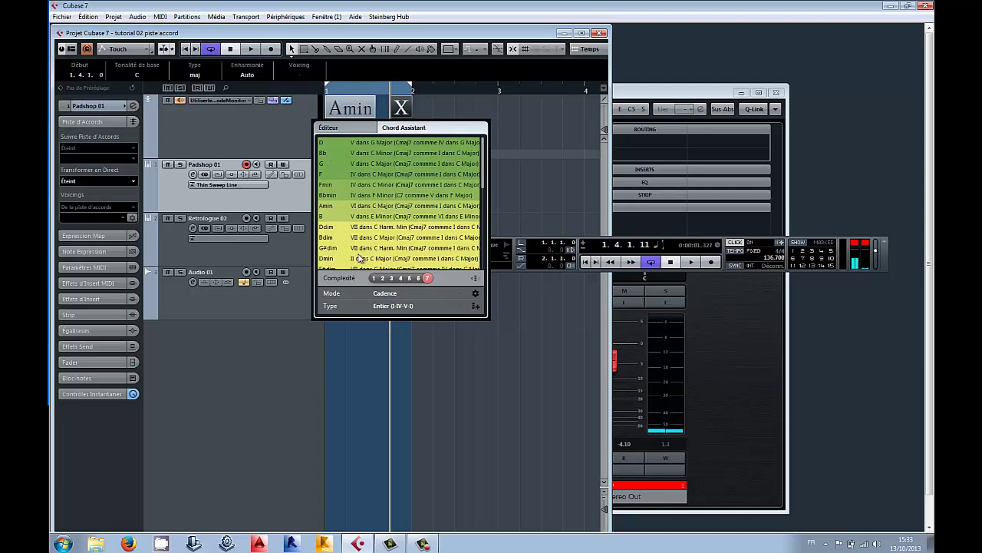
scroll(358, 258, down, 5)
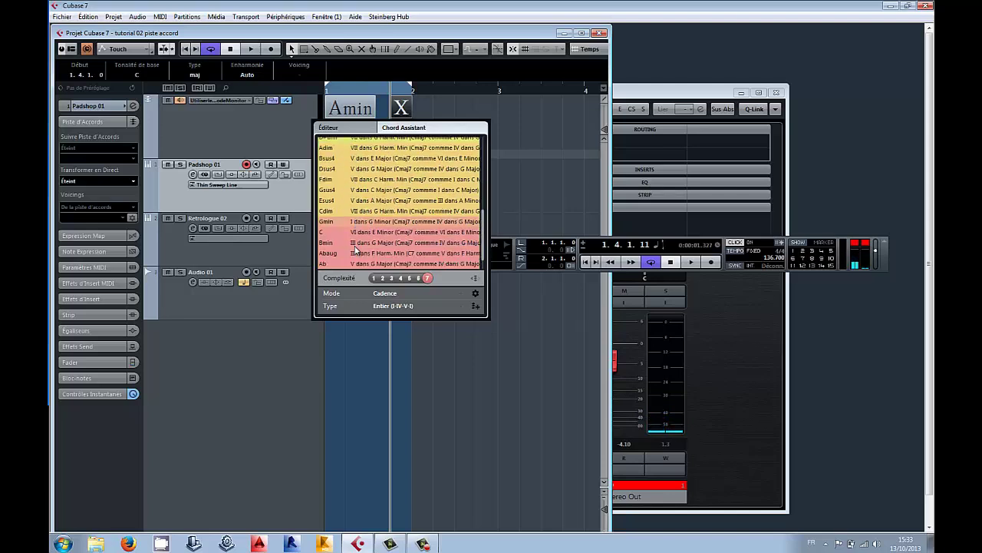
scroll(355, 248, down, 1)
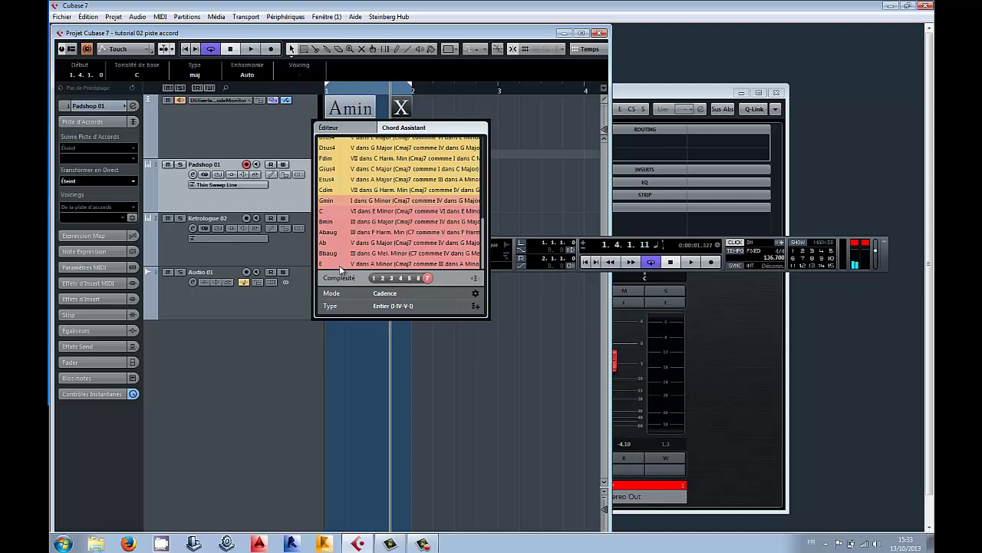
scroll(341, 269, up, 5)
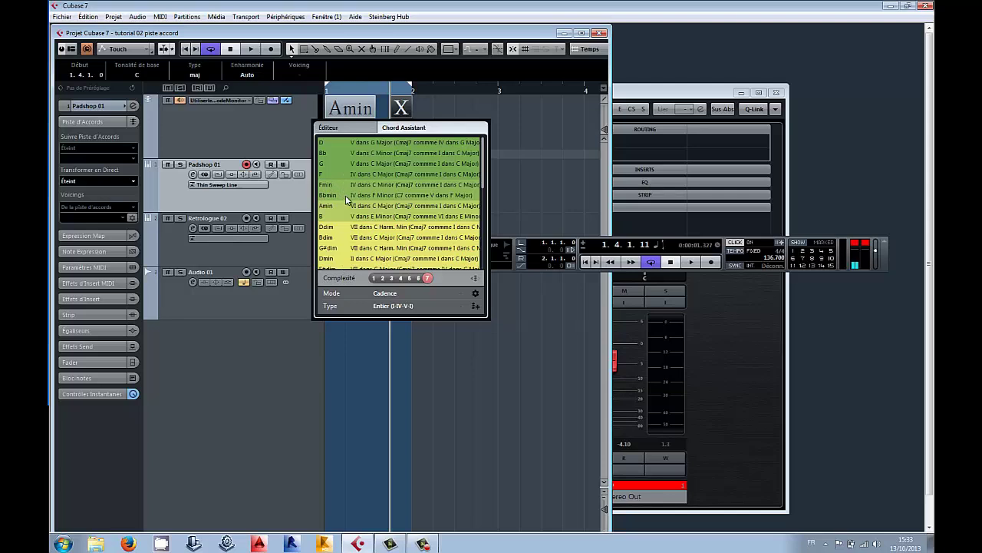
click(335, 148)
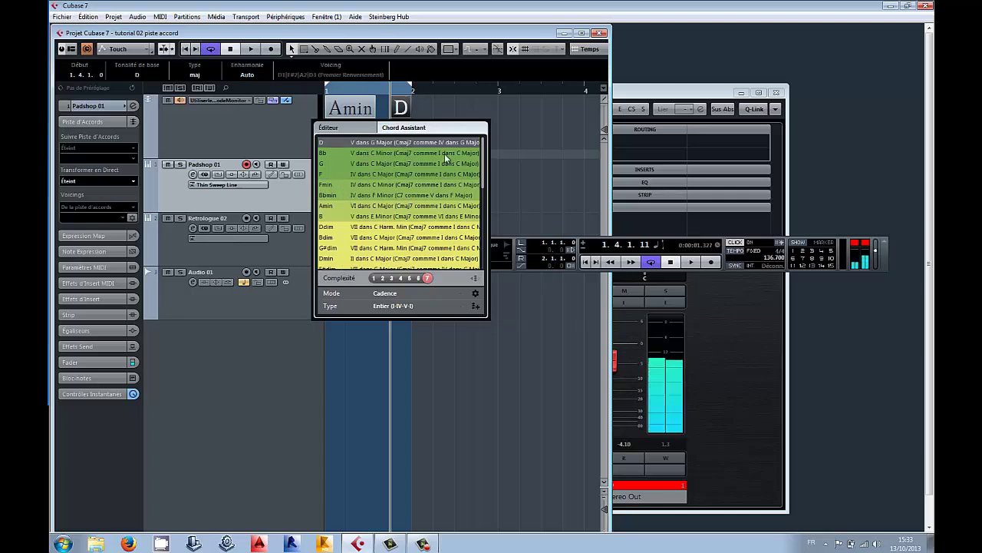
Play back the looped bar to listen to the chord progression, select the chord track, and stop playback
key(space)
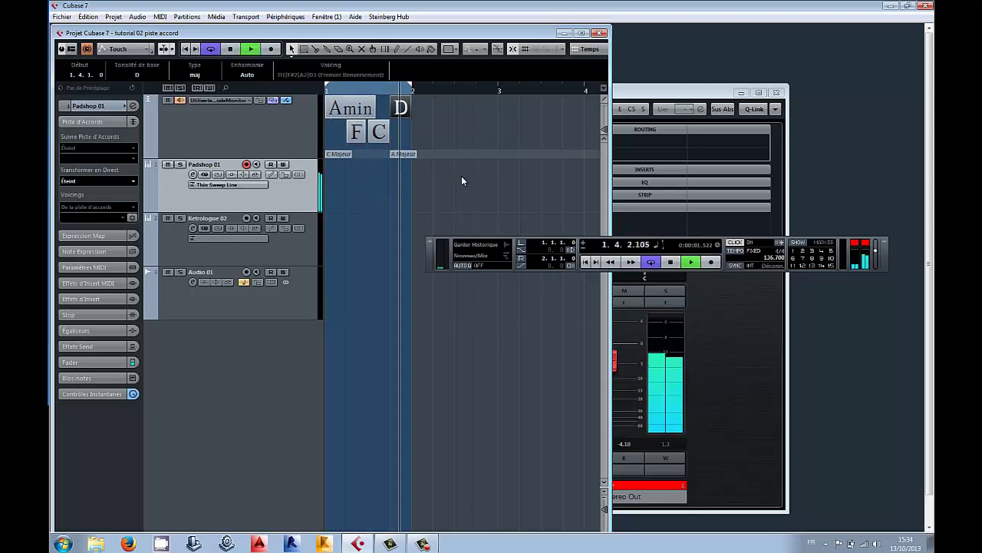
click(260, 141)
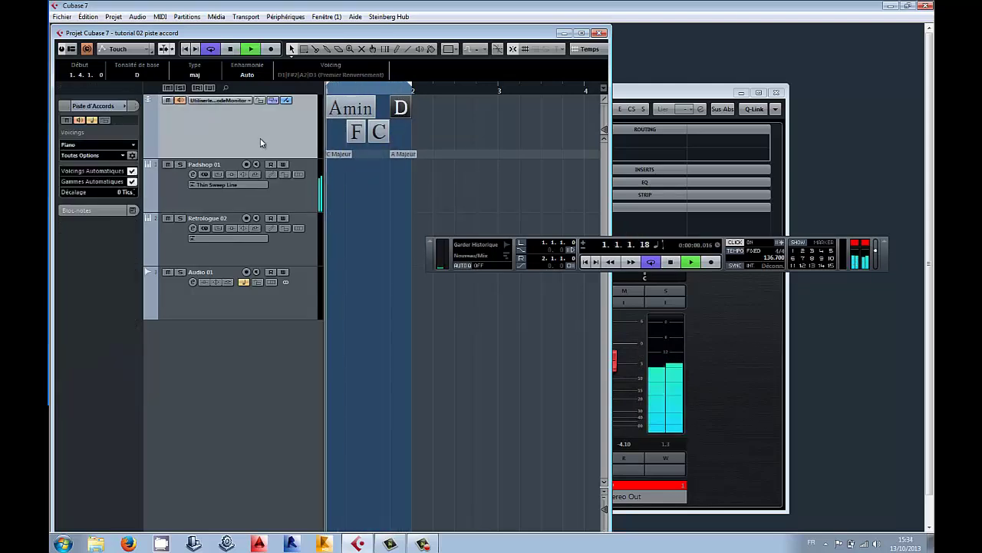
key(space)
Set live transform (Transformer en Direct) to Accords for the Padshop 01 track
click(247, 198)
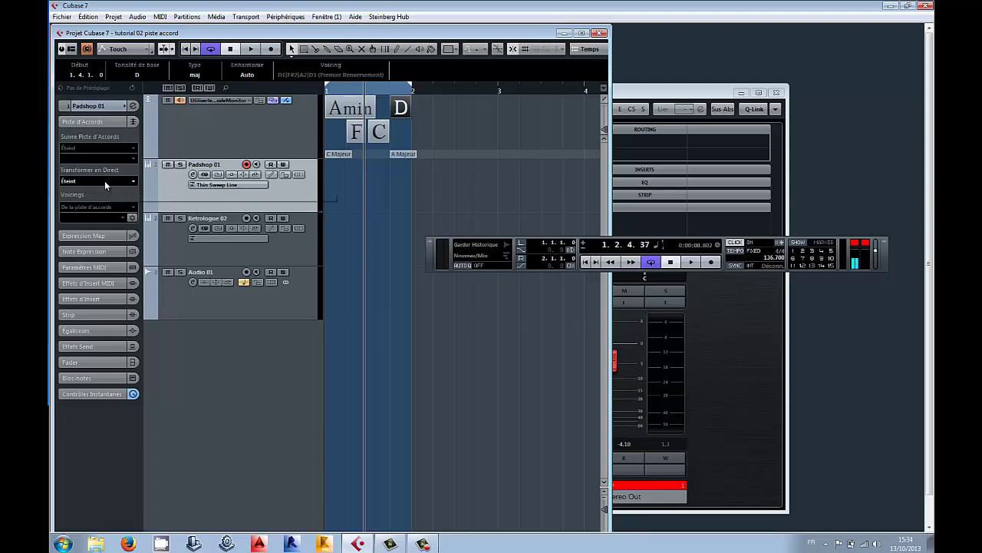
click(104, 181)
click(90, 208)
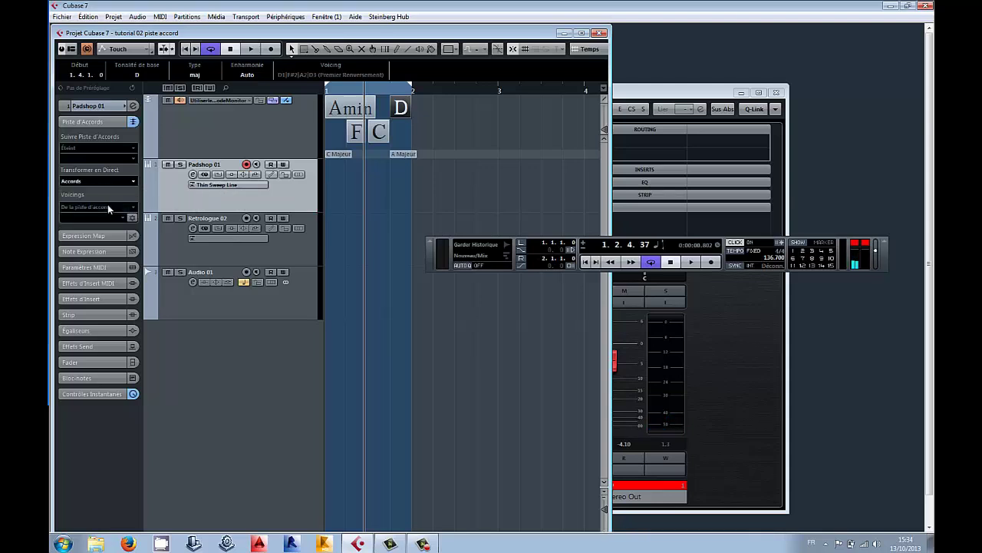
Examine the voicing style options available for the chord track's Piano voicings
click(290, 118)
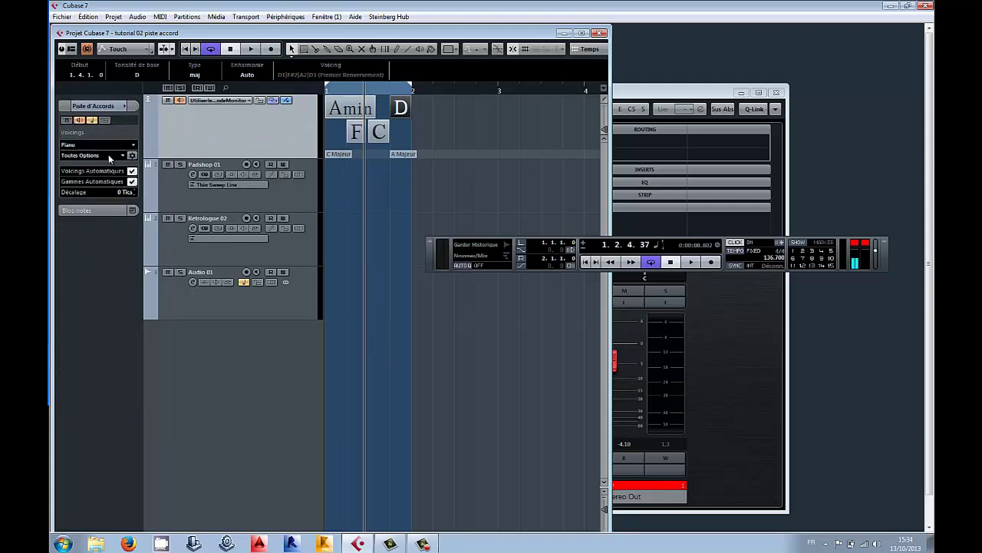
click(125, 156)
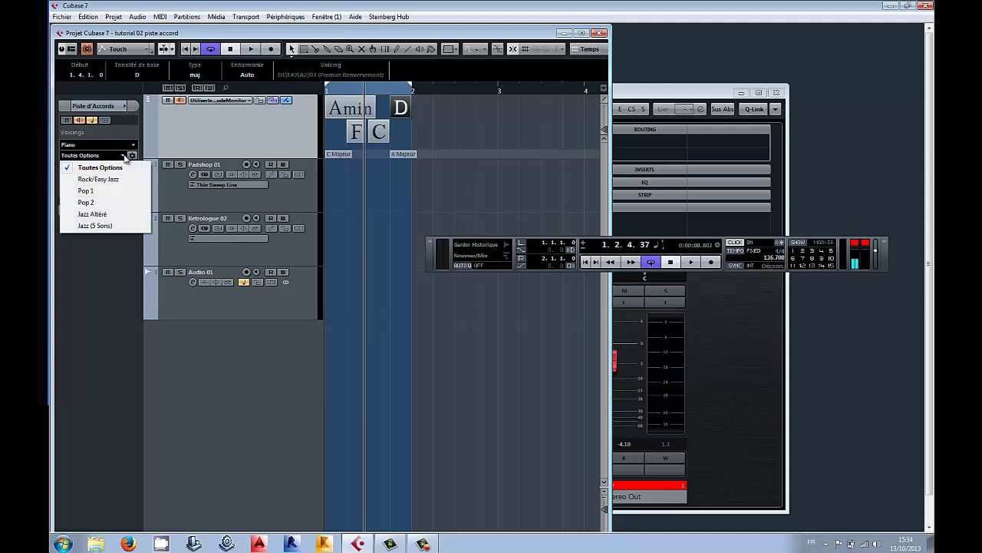
click(133, 157)
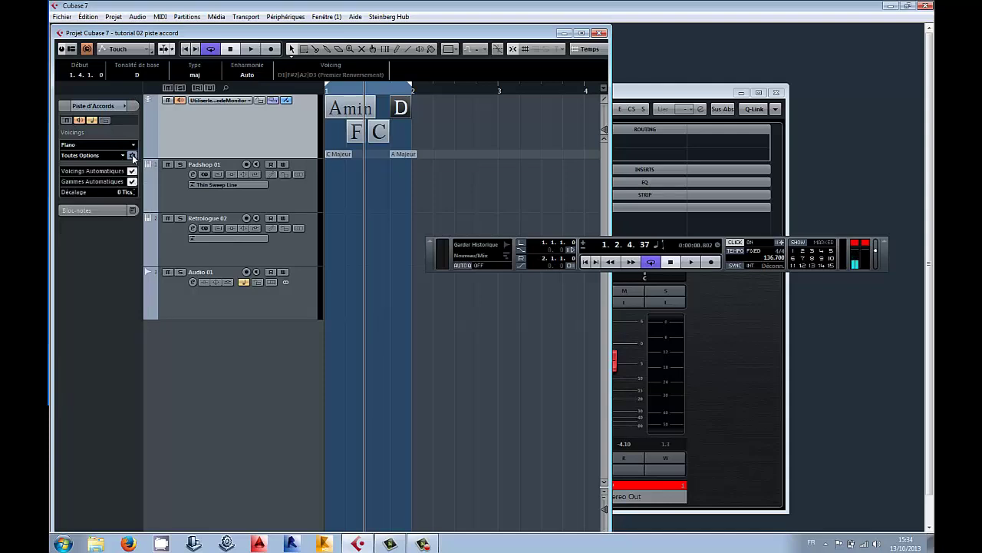
click(229, 123)
Play the loop from its start to test live transform on the Padshop 01 track, and stop playback
click(288, 205)
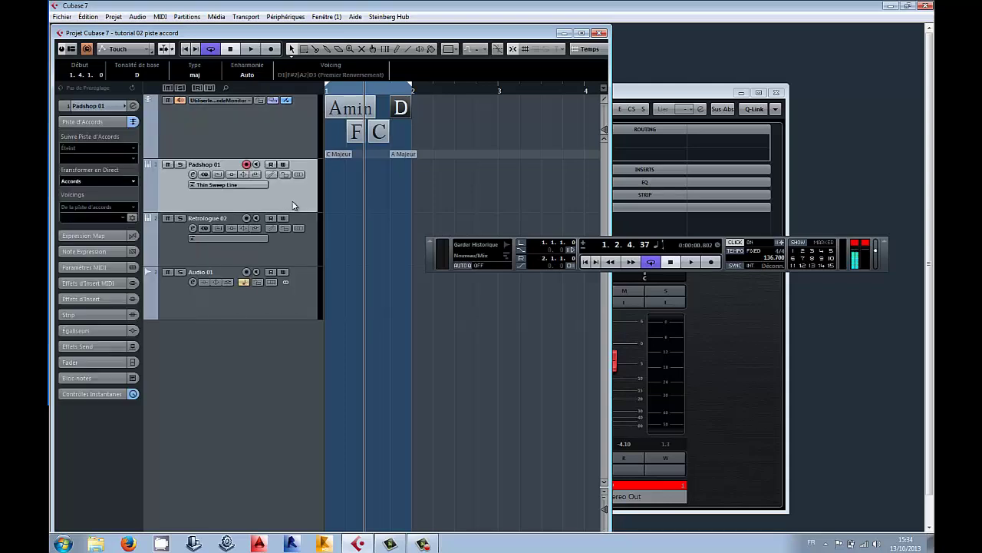
key(KP_Decimal)
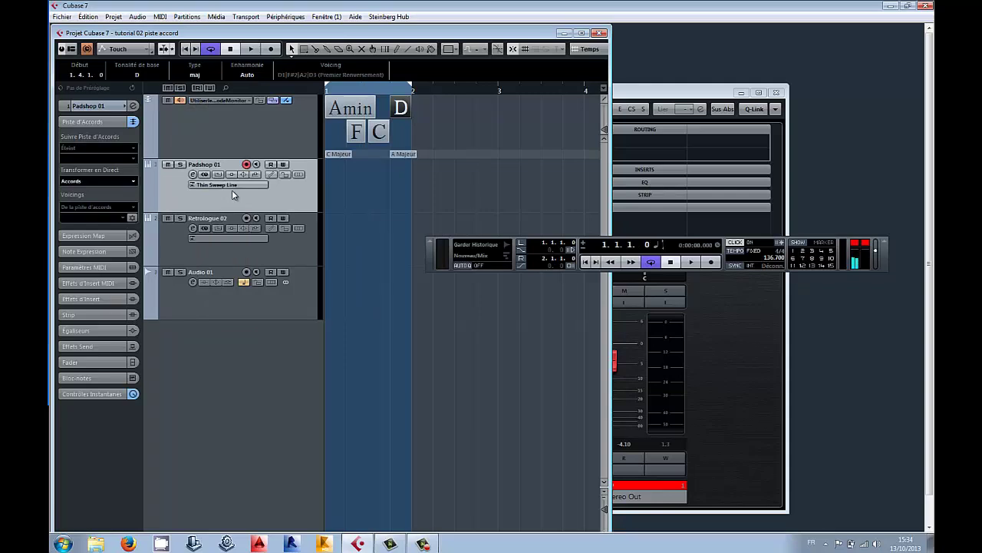
key(space)
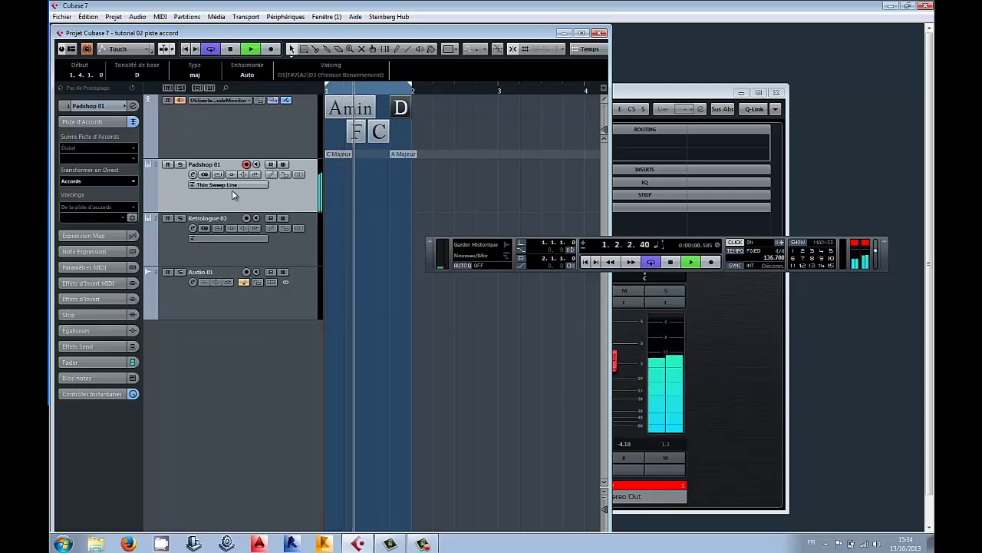
click(211, 142)
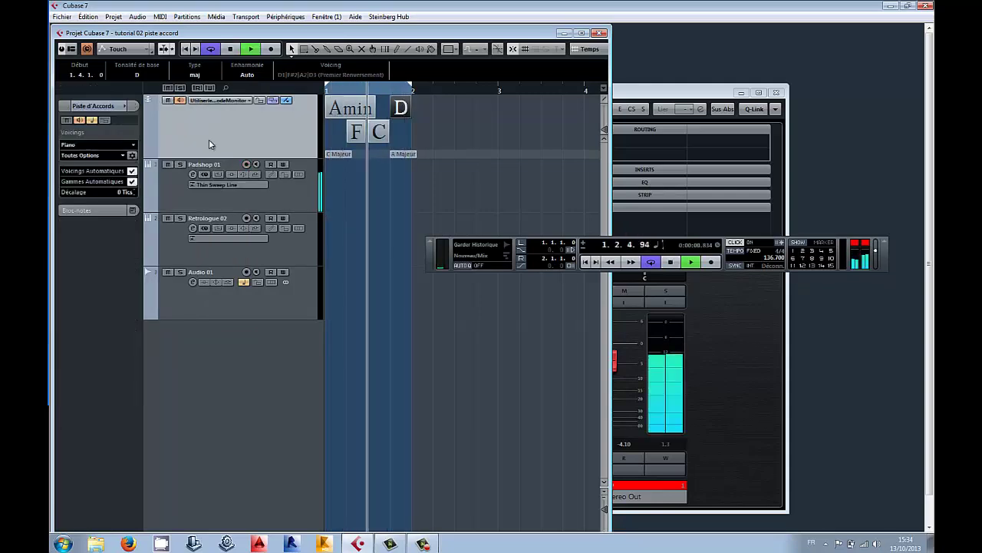
click(218, 199)
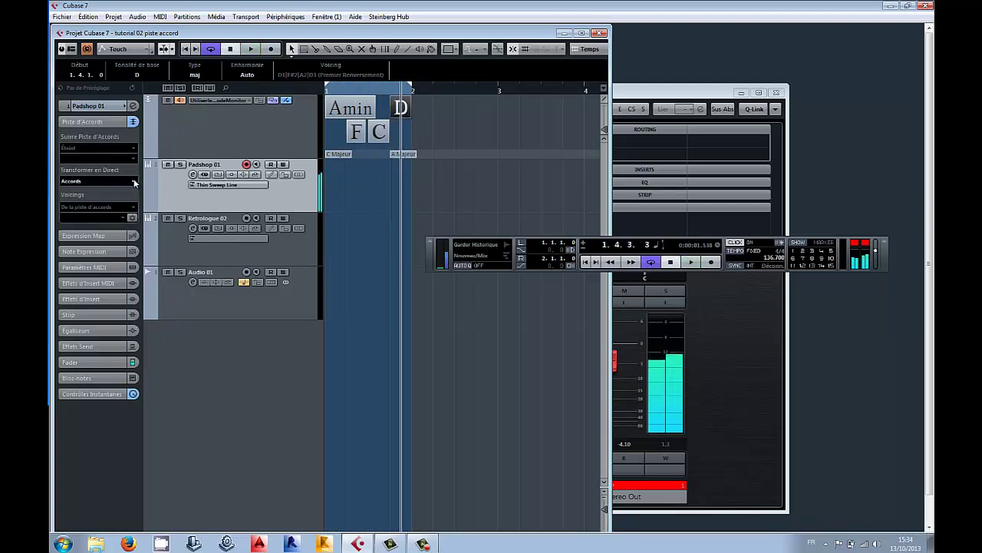
key(space)
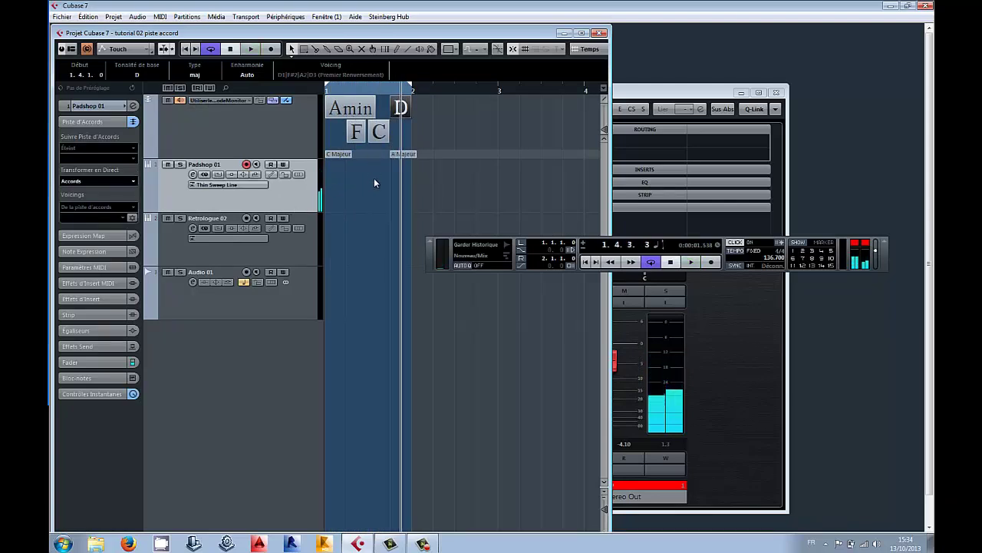
Convert all four chord events into MIDI parts on the Padshop 01 track and shorten the D part to end at 2.1.1.0
click(378, 132)
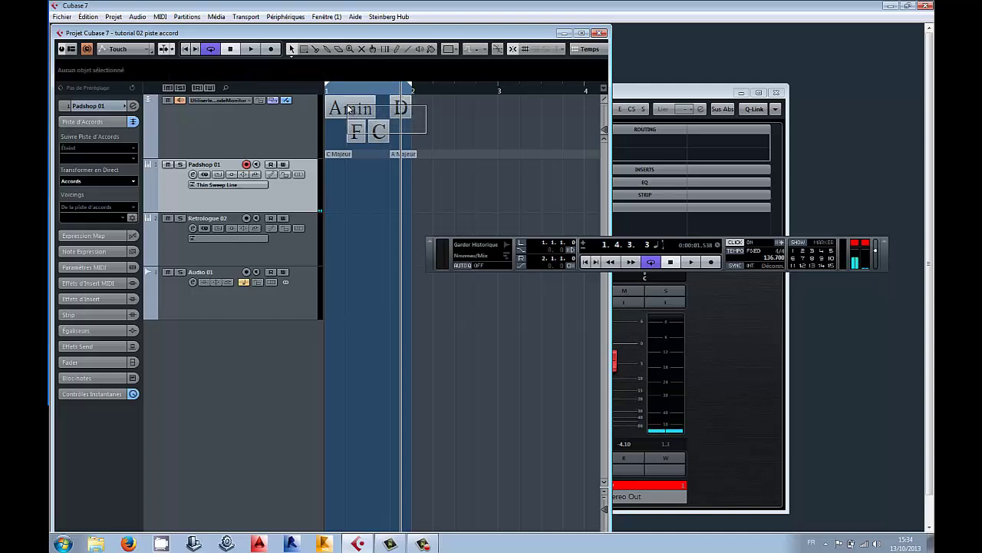
click(347, 109)
drag(345, 107, 340, 178)
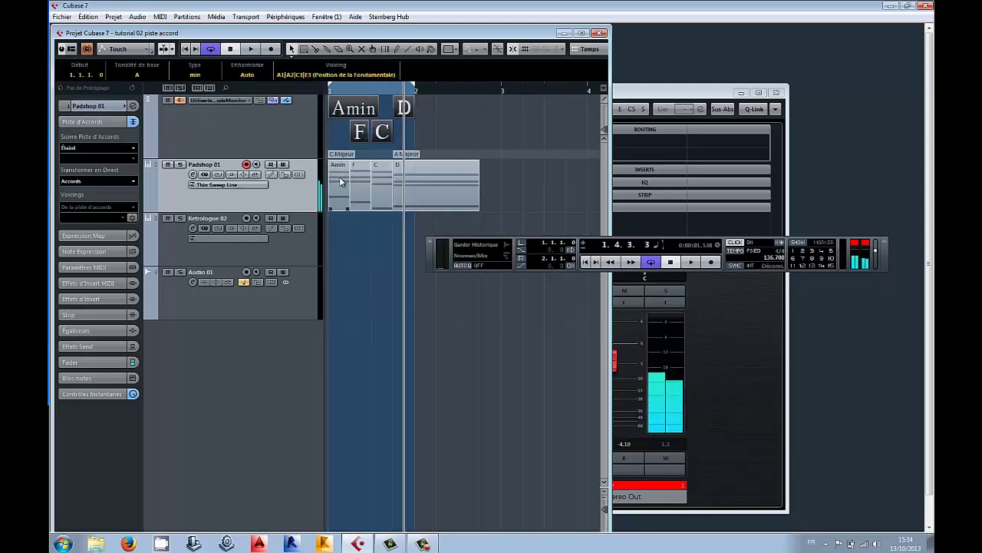
click(460, 190)
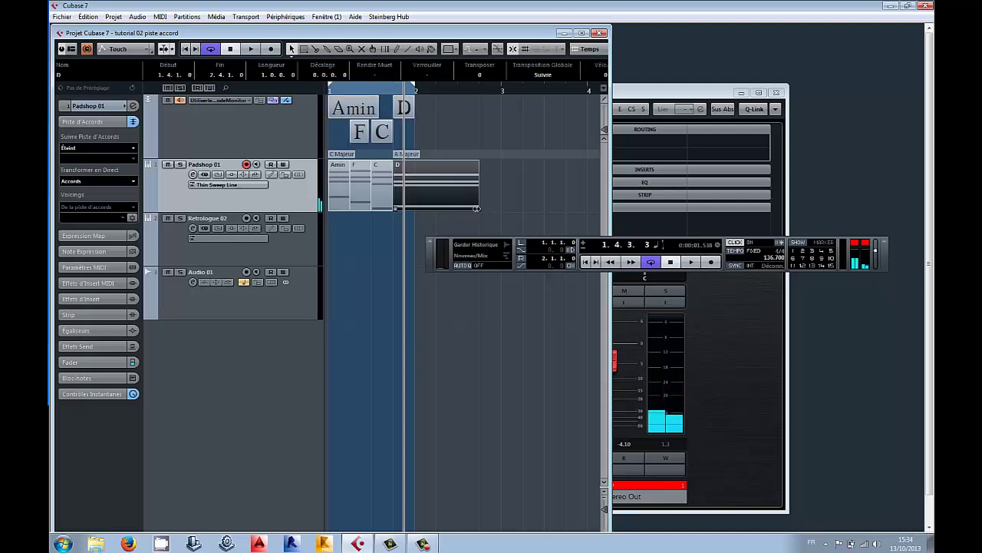
drag(478, 206, 414, 207)
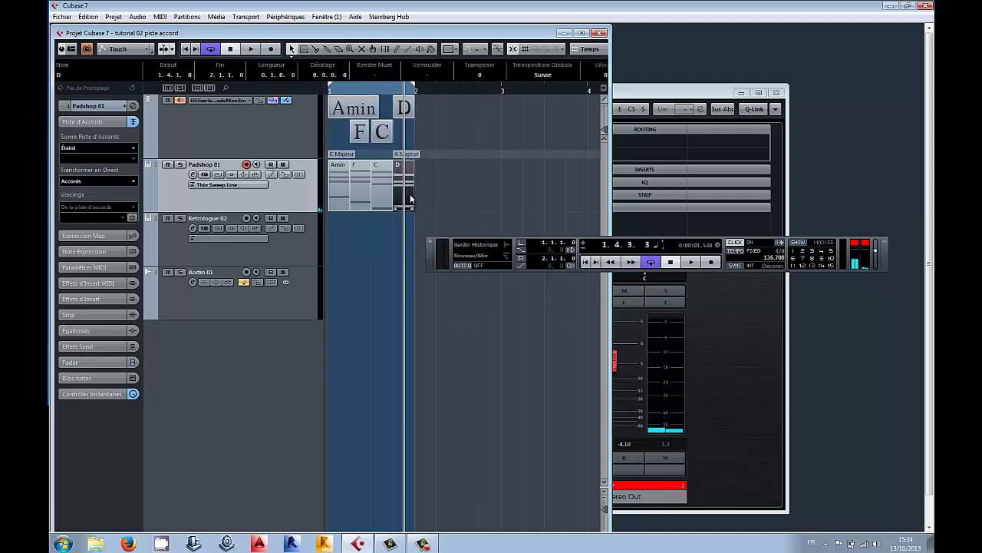
Mute the chord track, play the loop from its start to hear the Padshop 01 parts, and stop playback
key(Home)
key(space)
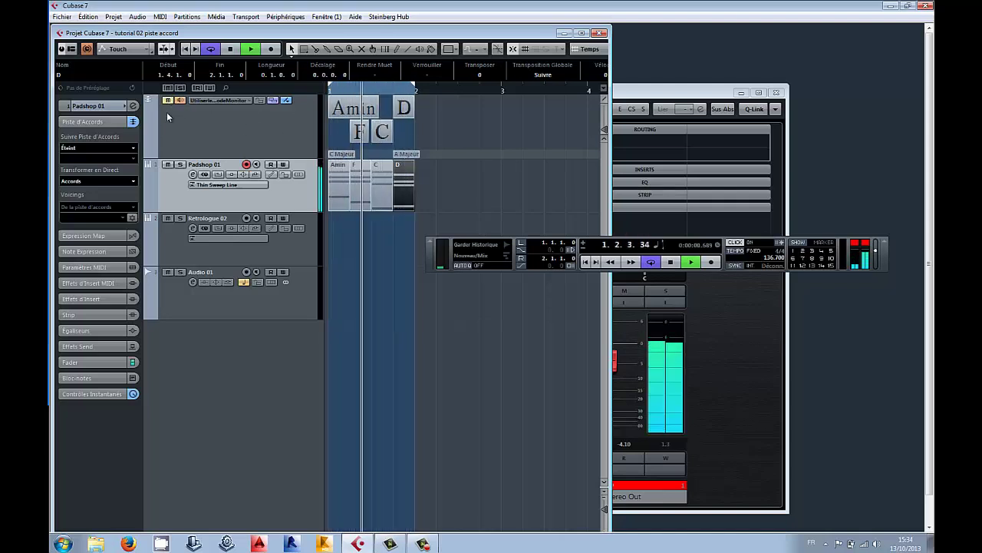
key(space)
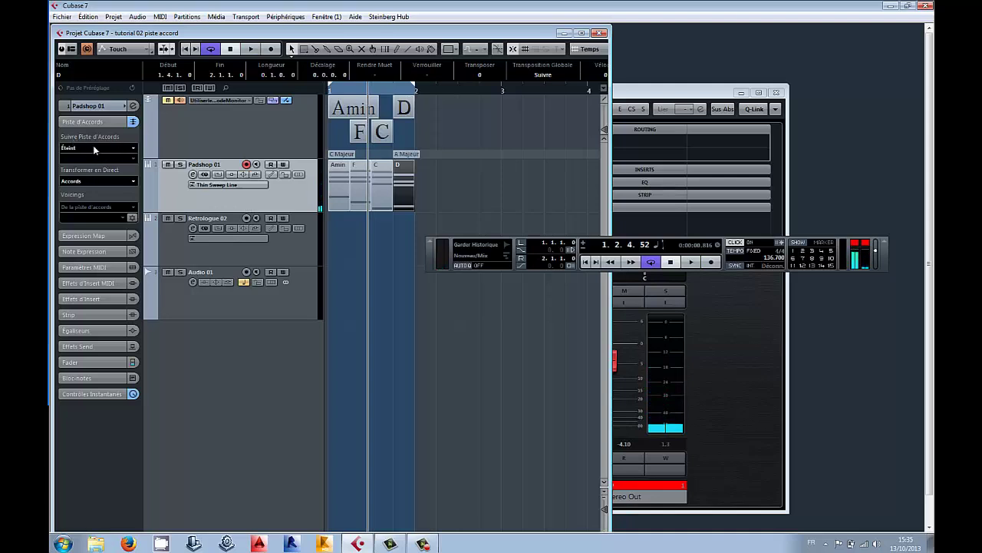
Make Padshop 01 follow the chord track with Accords, first synchronising its track data using Analyser Accords, and deselect the D part
click(134, 147)
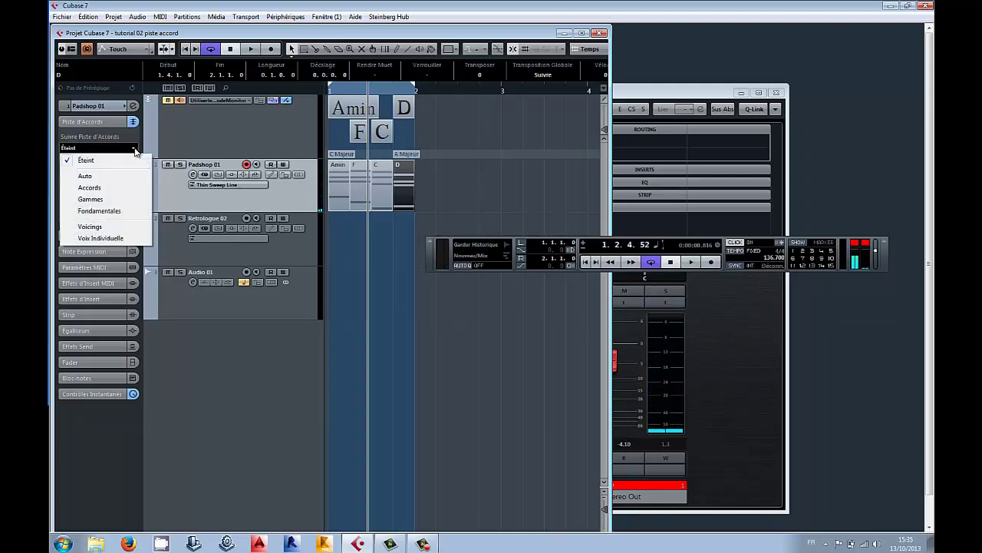
click(90, 187)
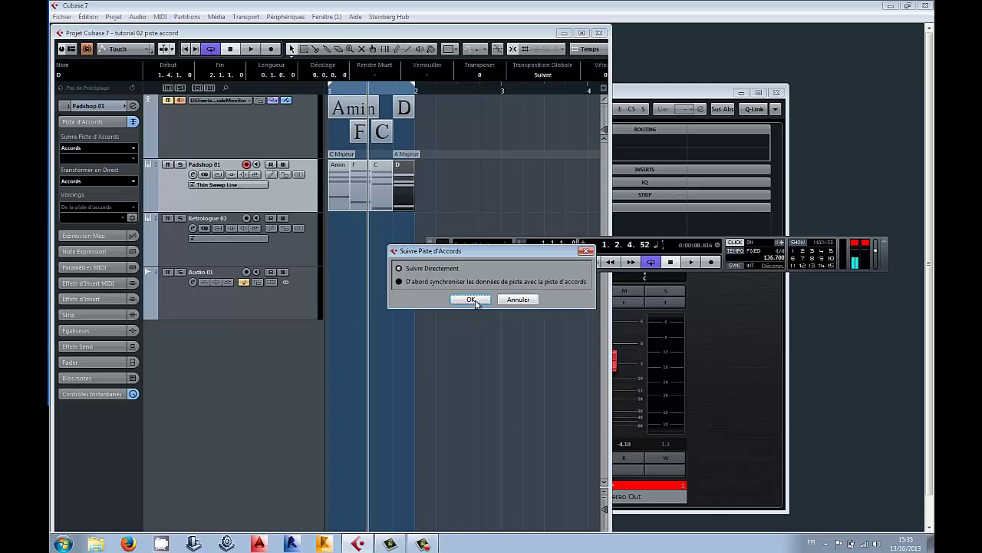
click(399, 284)
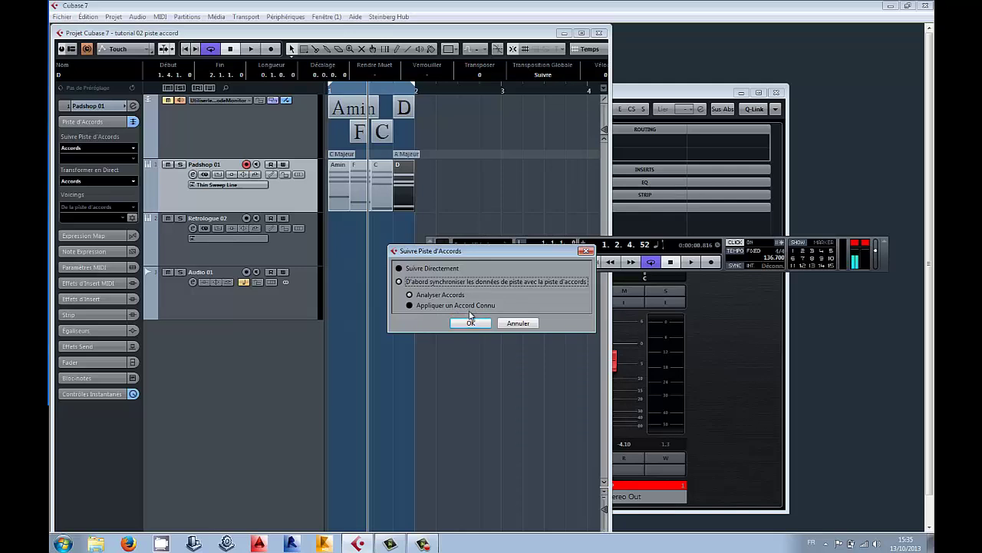
click(474, 324)
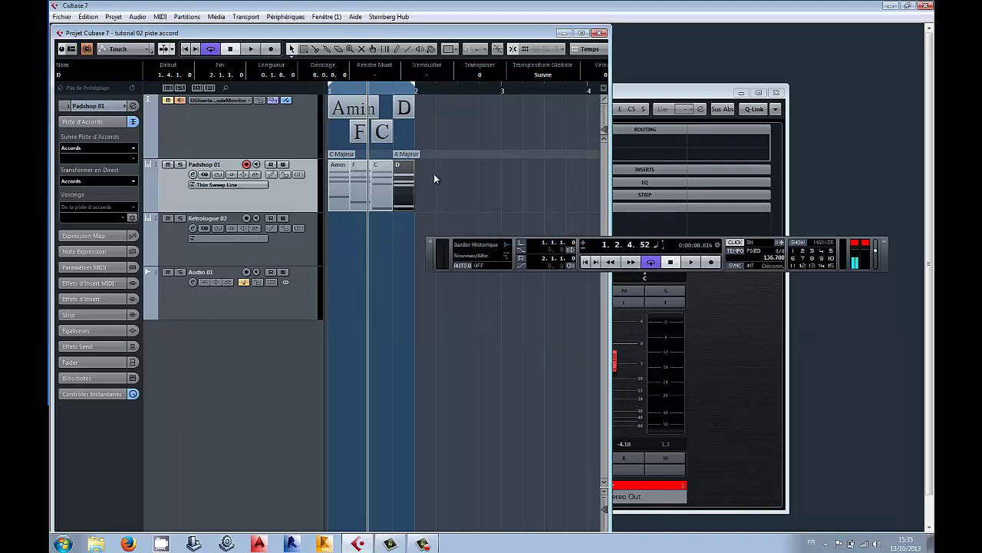
click(437, 180)
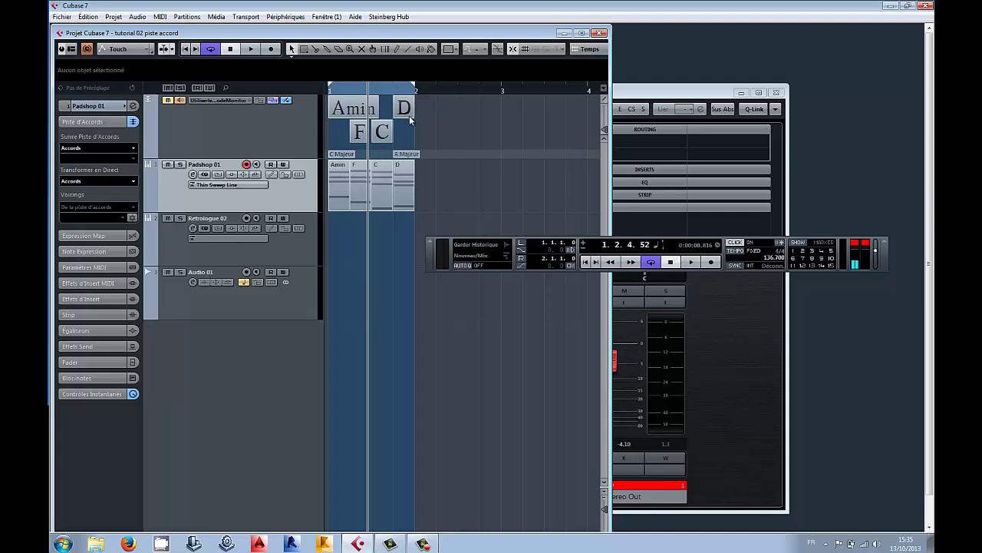
Widen the project window, try Fmin, Ddim and Bdim for the fourth chord event in the Chord Assistant, and set it to G
scroll(409, 136, up, 6)
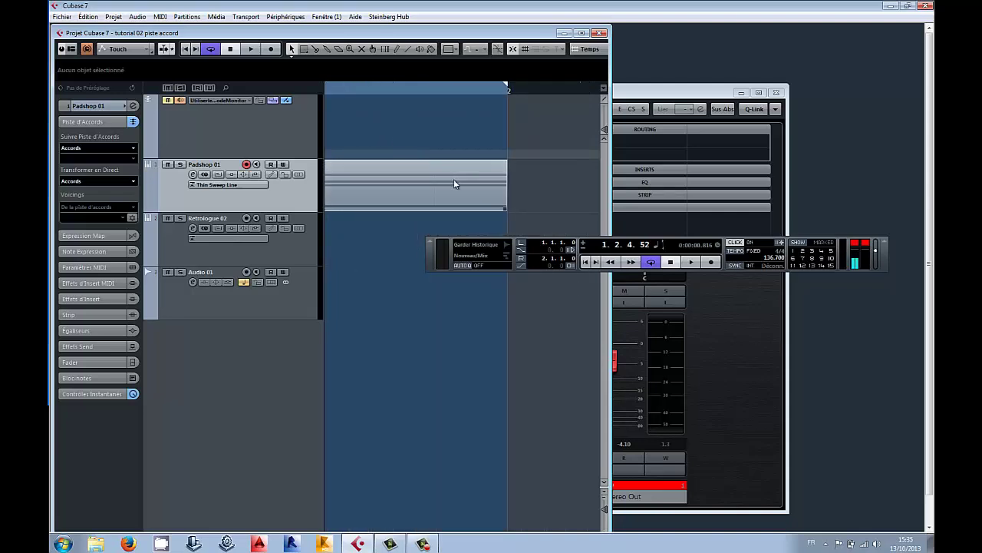
drag(372, 274, 307, 276)
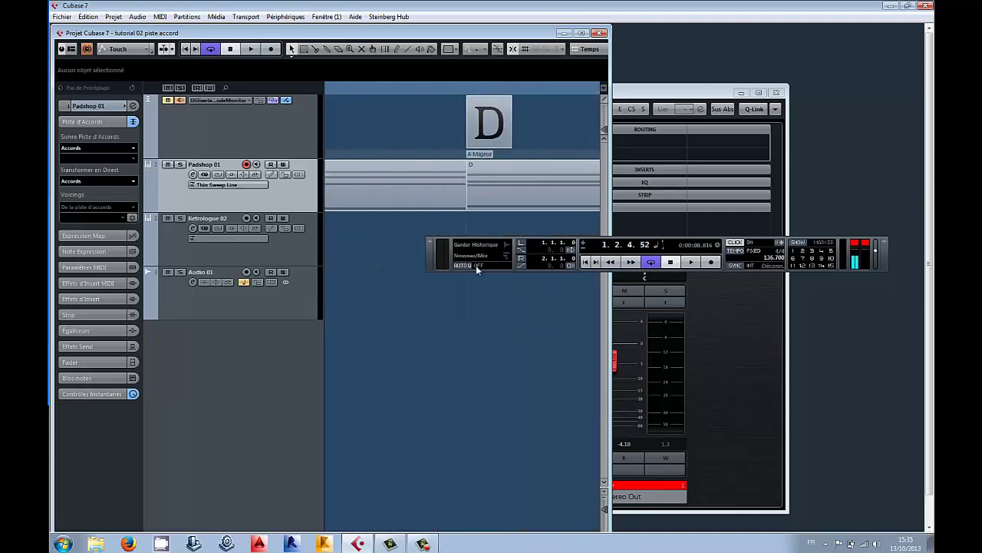
drag(592, 292, 599, 291)
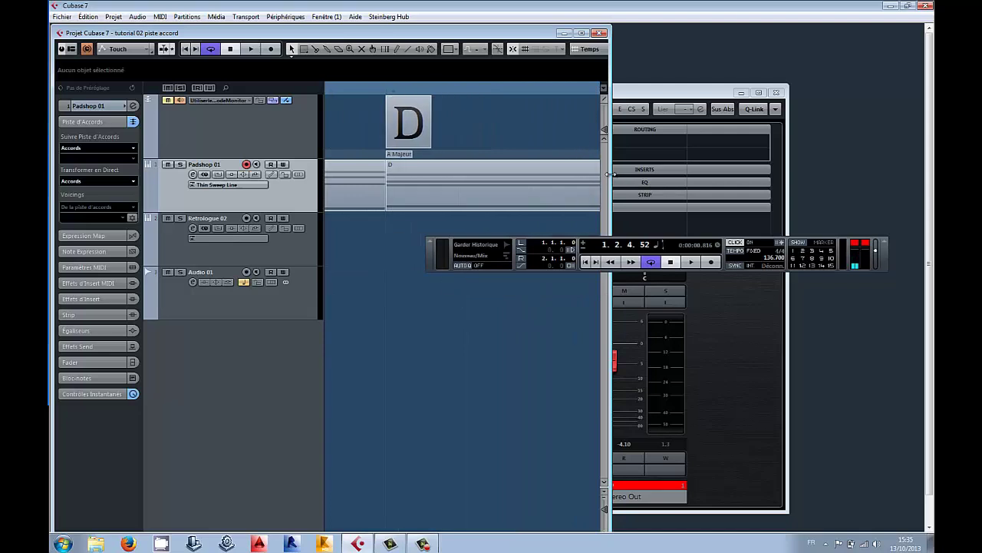
drag(608, 162, 890, 160)
double_click(414, 135)
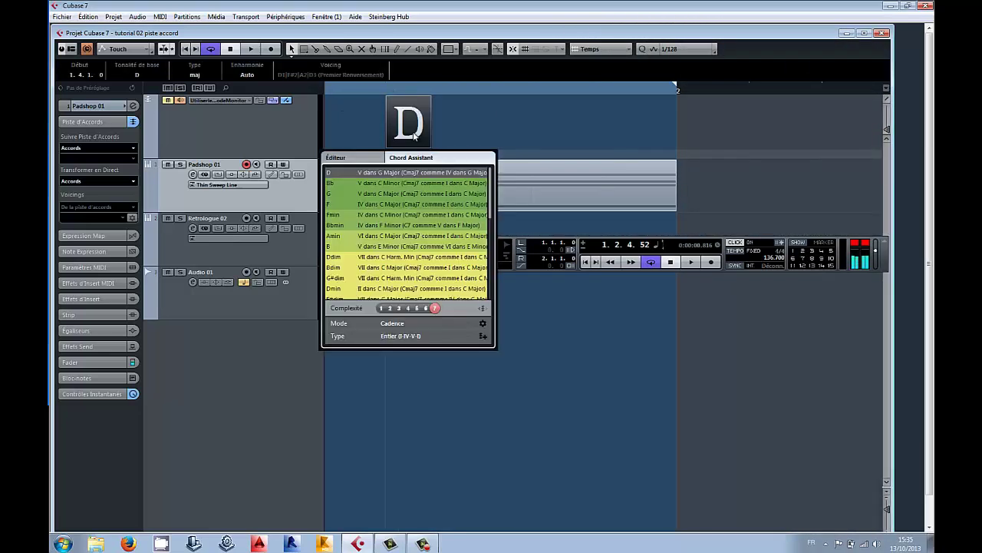
click(335, 215)
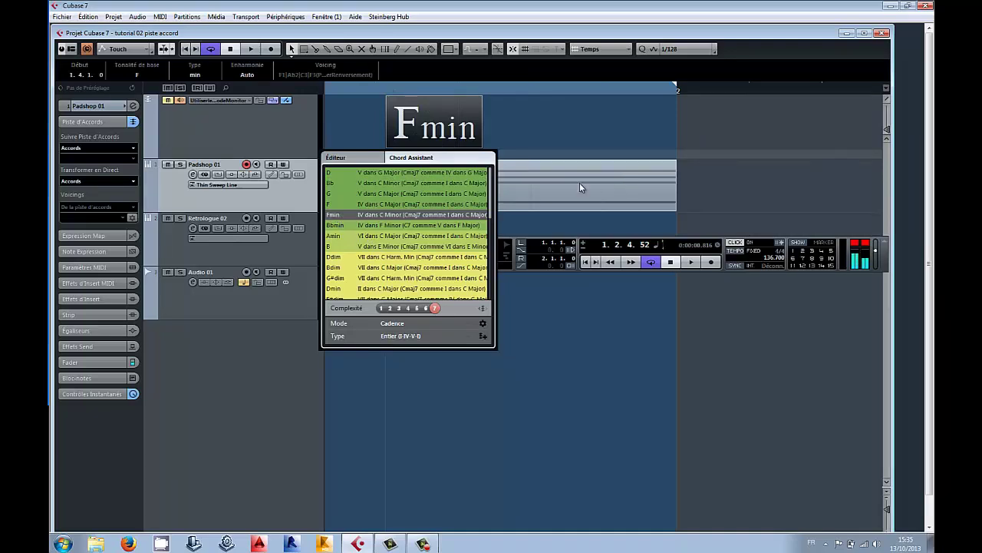
click(334, 258)
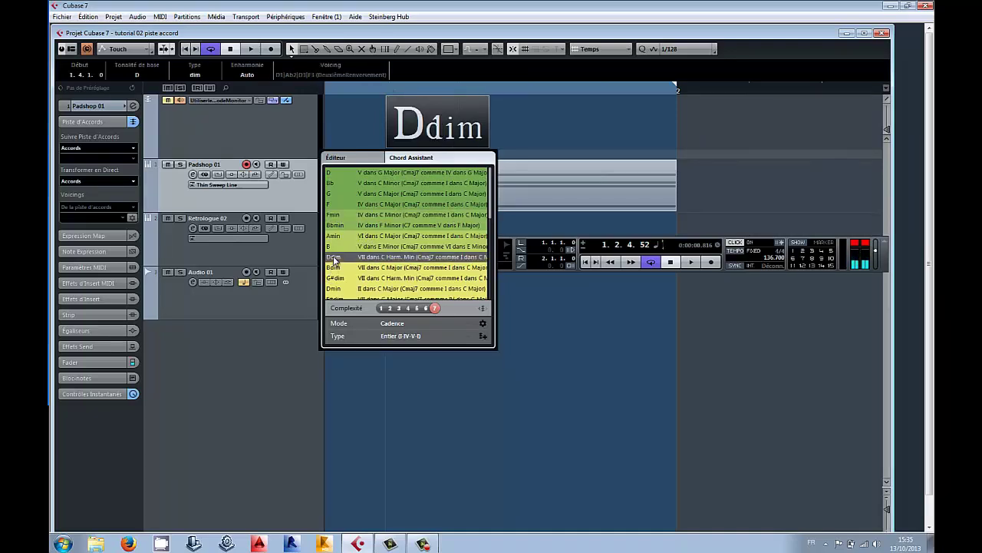
click(336, 267)
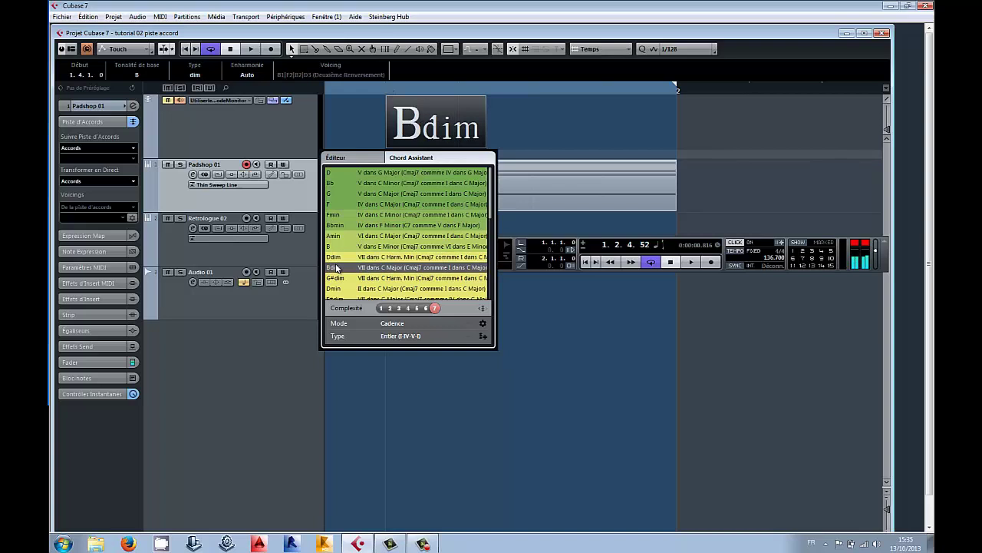
click(333, 193)
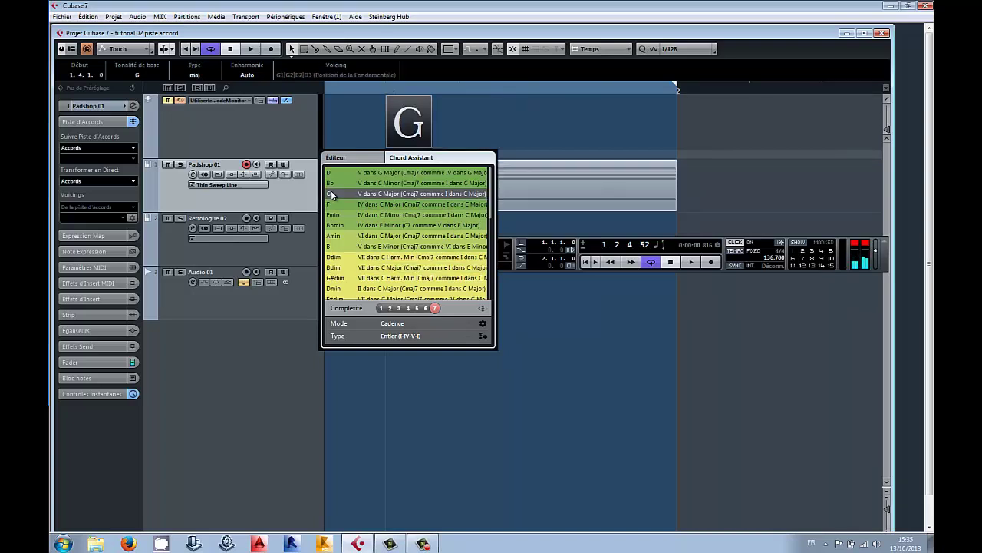
click(719, 194)
Play the loop from its start to hear Padshop 01 follow the changed chord, stop playback and clear the selection
key(KP_Decimal)
key(space)
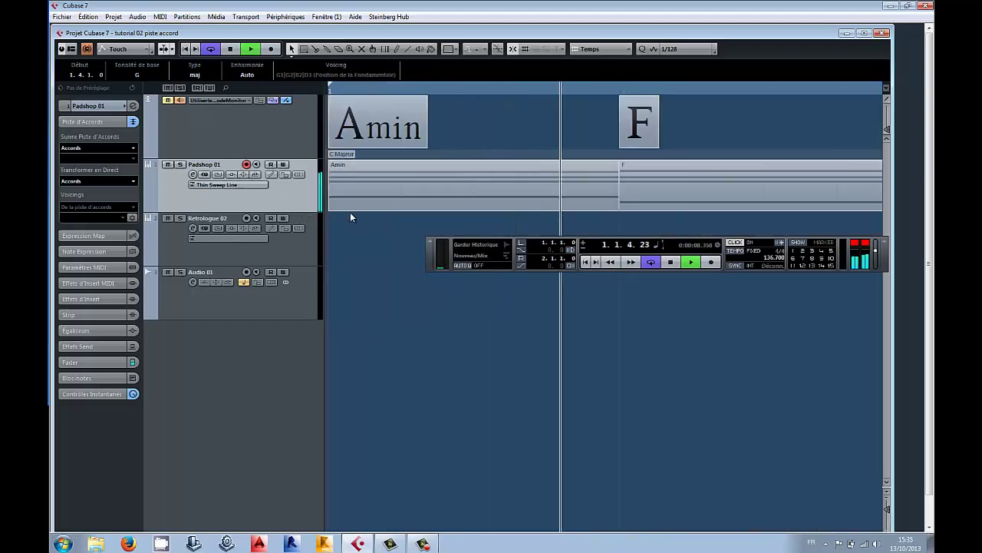
key(space)
click(481, 334)
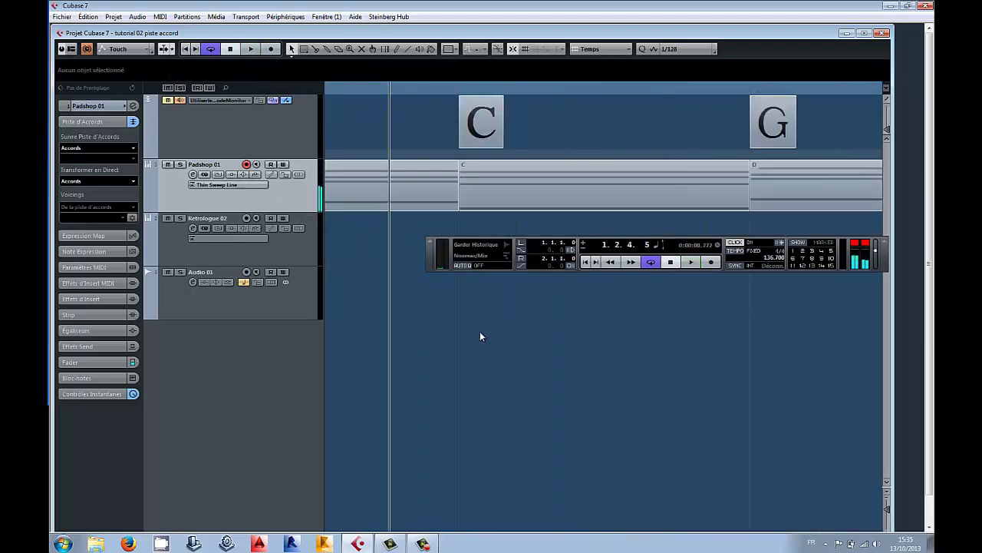
Fit the whole looped bar with its four chords in view and select the Retrologue 02 track
key(g)
key(g)
key(g)
key(g)
key(g)
key(g)
key(g)
key(g)
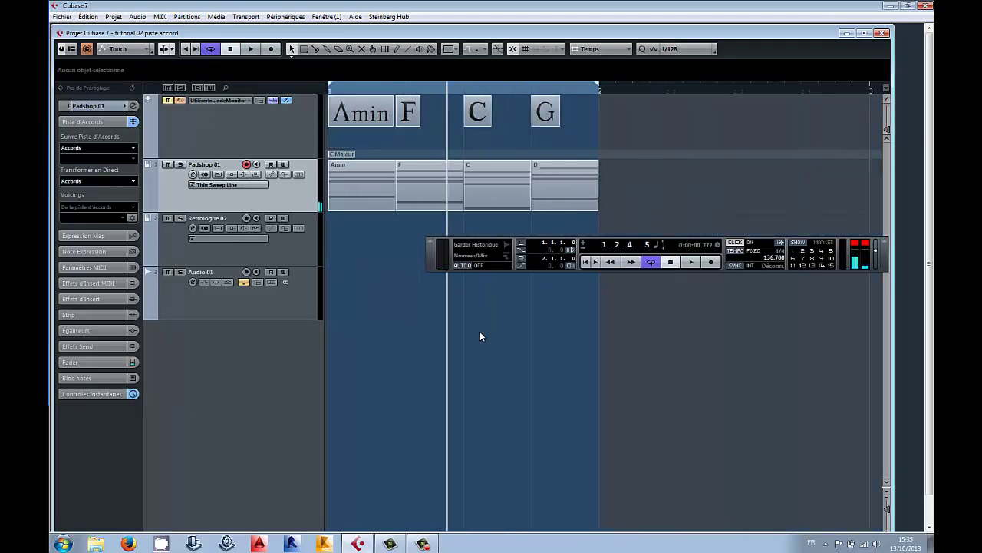
key(g)
click(295, 251)
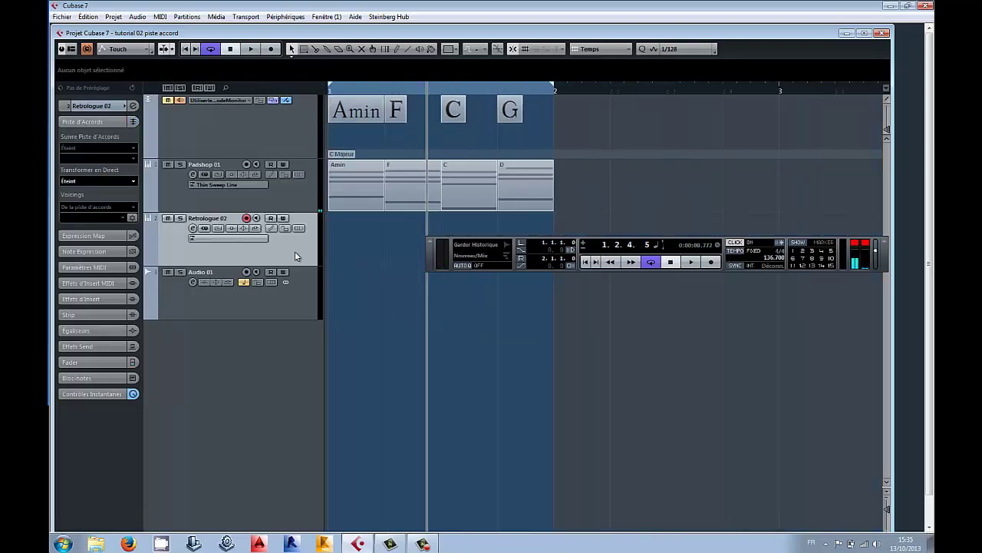
Try Accords as the live transform for Retrologue 02, and return it to Éteint
click(108, 180)
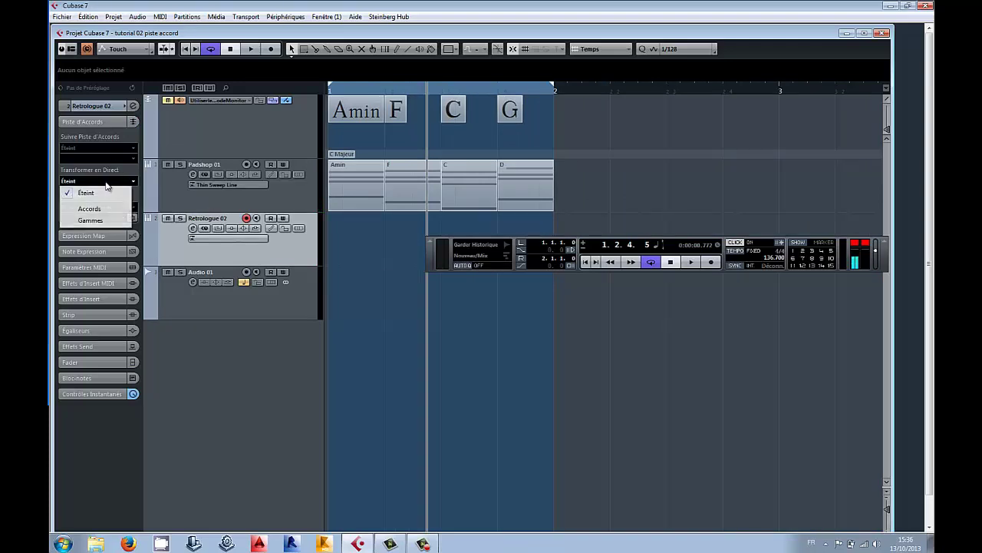
click(96, 208)
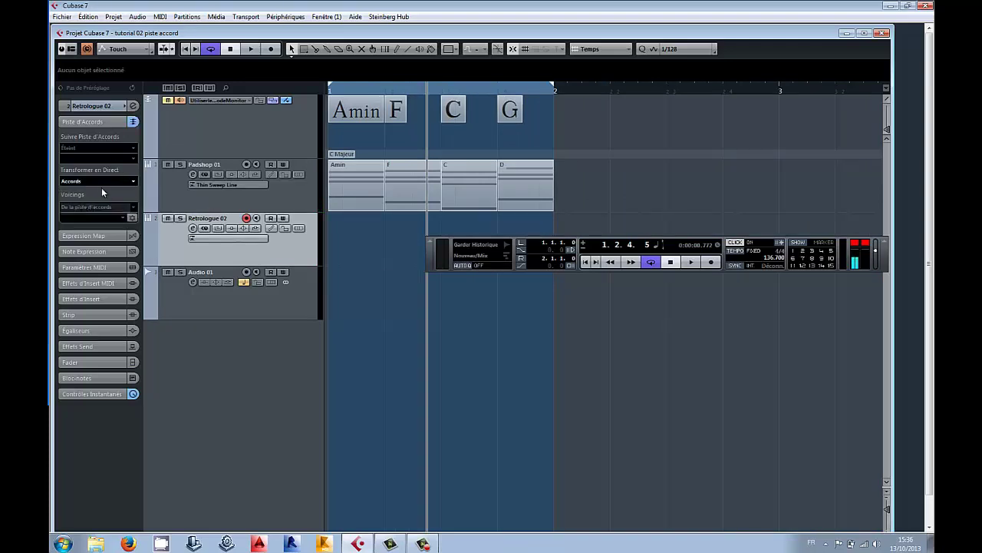
click(102, 181)
click(104, 193)
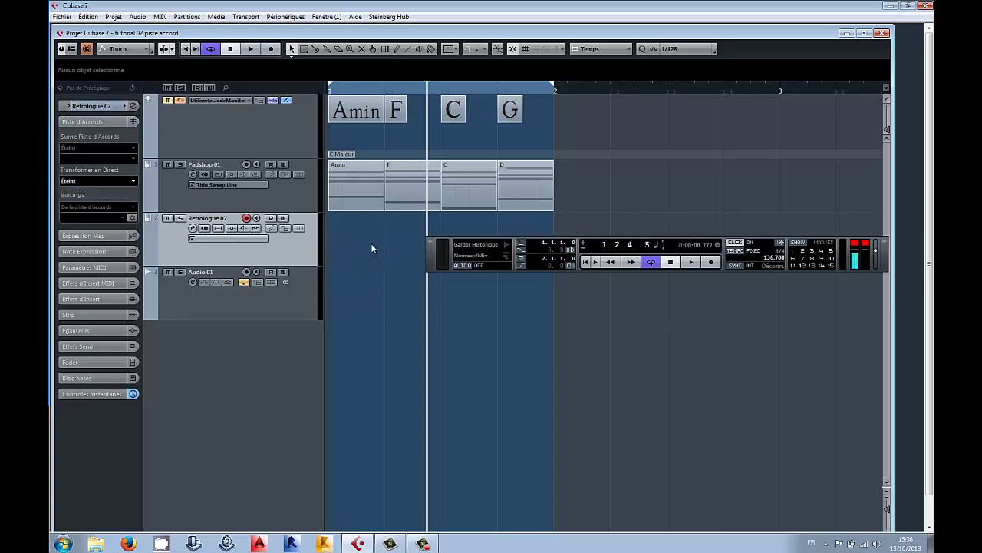
Create a one-bar part on the Retrologue 02 track and draw three short descending notes in it with the Pencil, starting at G3
double_click(348, 237)
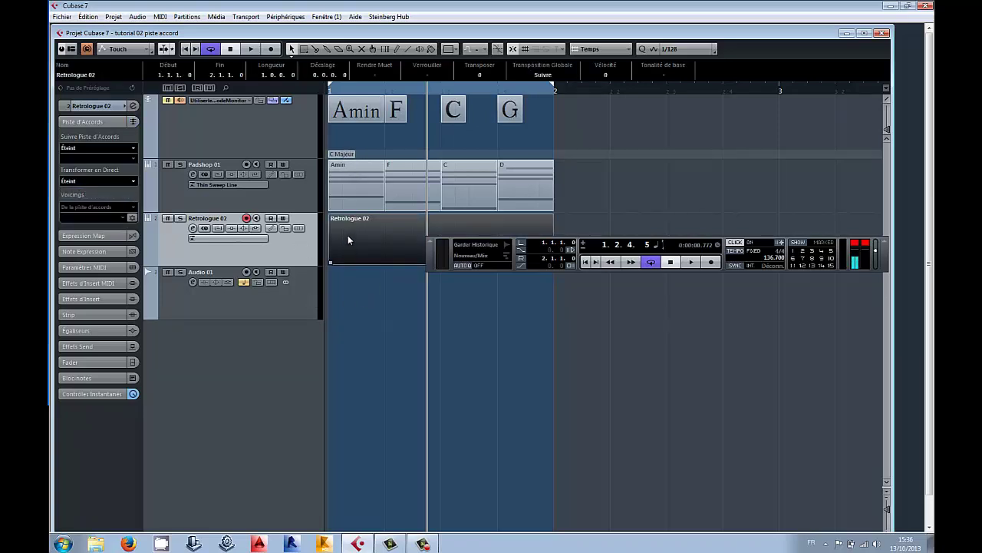
right_click(347, 235)
click(345, 246)
double_click(345, 246)
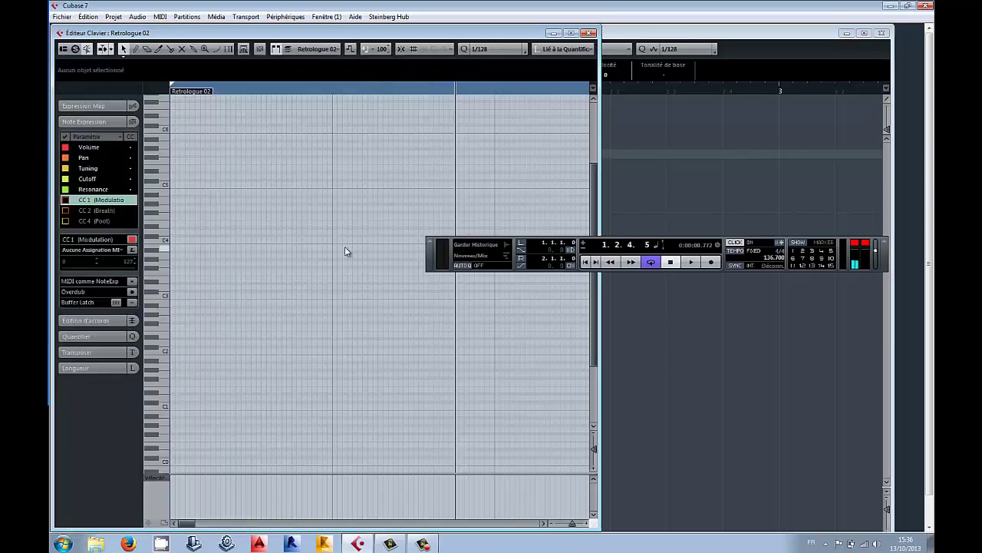
right_click(179, 241)
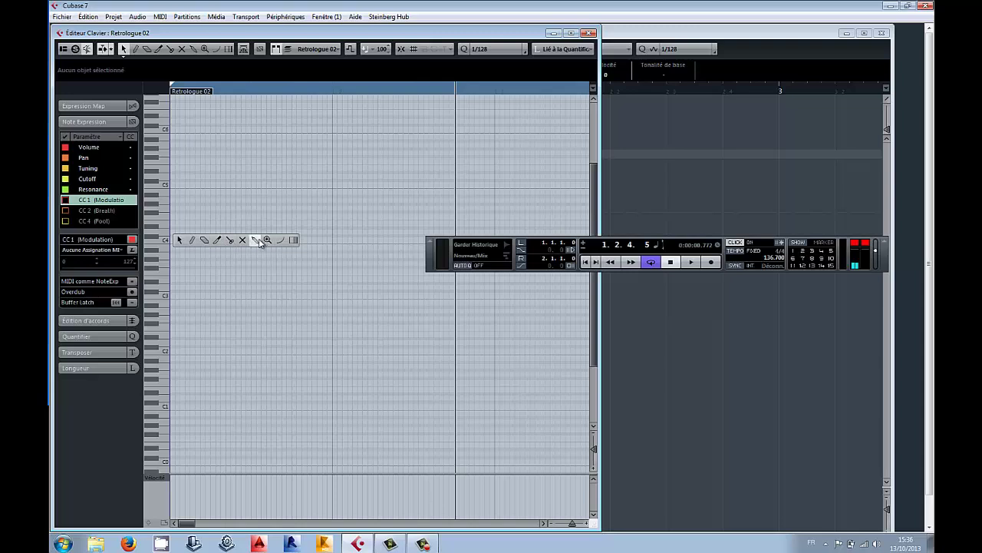
click(193, 241)
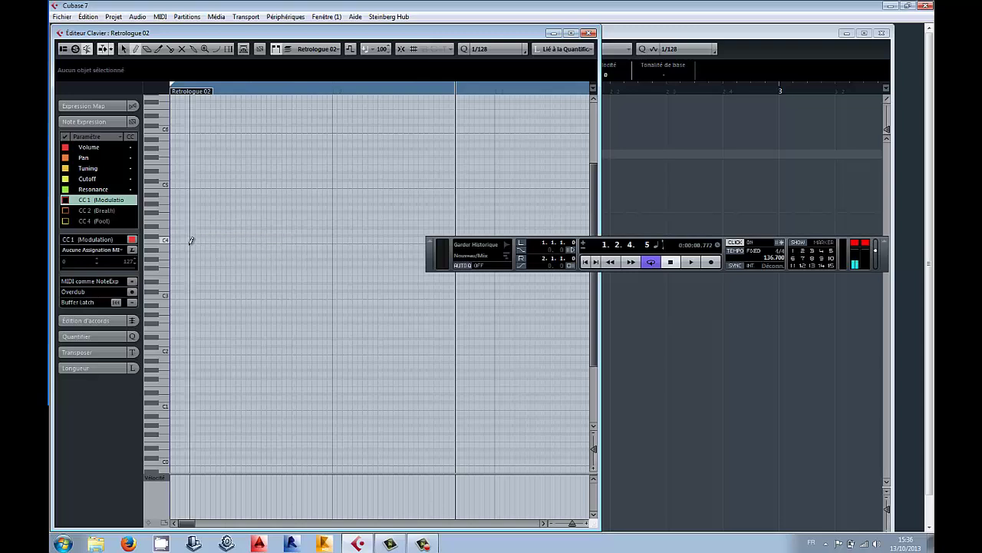
mouse_move(178, 263)
mouse_down()
mouse_move(258, 279)
mouse_move(302, 309)
mouse_move(284, 312)
mouse_move(169, 226)
mouse_up()
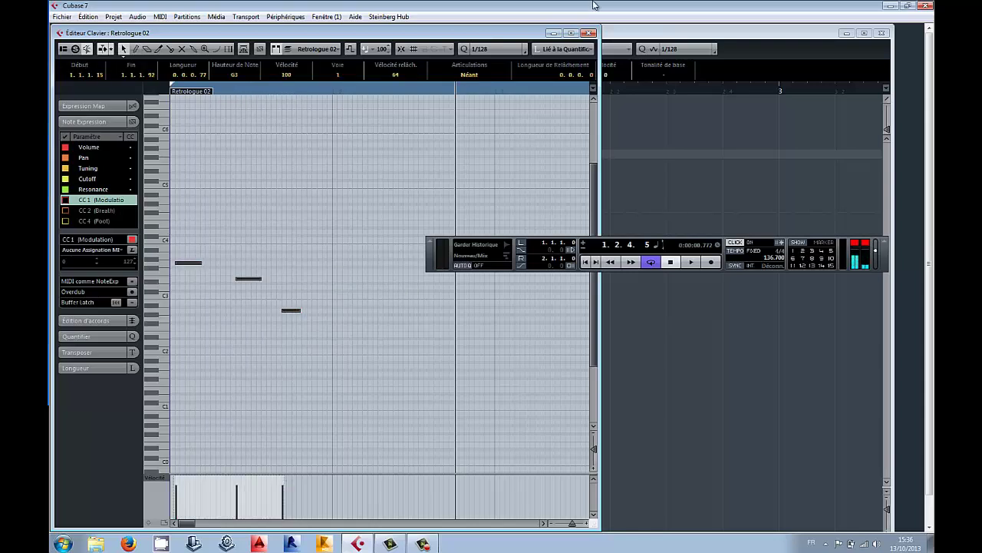
Quantize the three drawn notes to 1/16, close the Key Editor and clear the selection
click(494, 49)
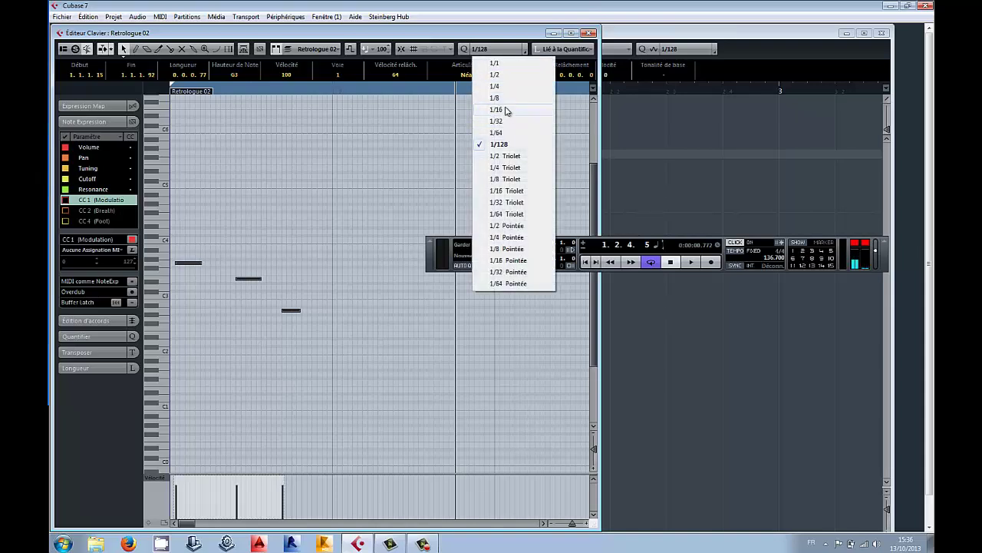
click(501, 109)
key(q)
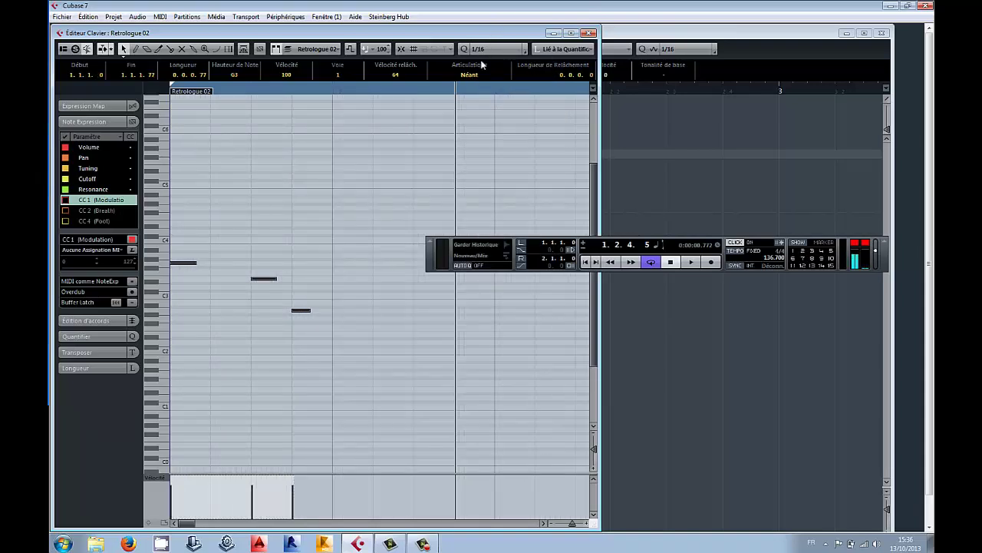
click(400, 49)
click(588, 33)
click(361, 295)
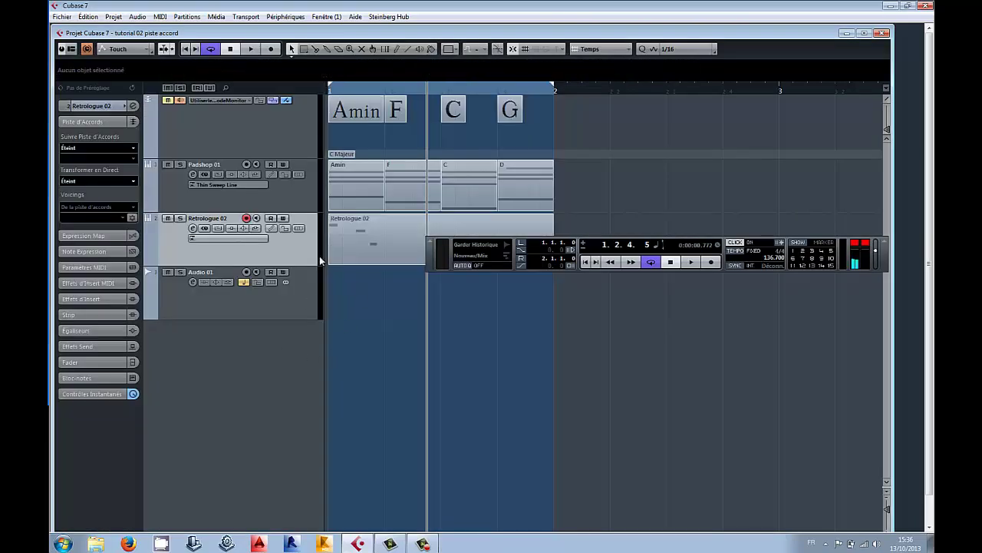
Make Retrologue 02 follow the chord track directly using Gammes, and play the loop with the transport panel moved clear of the parts
click(100, 148)
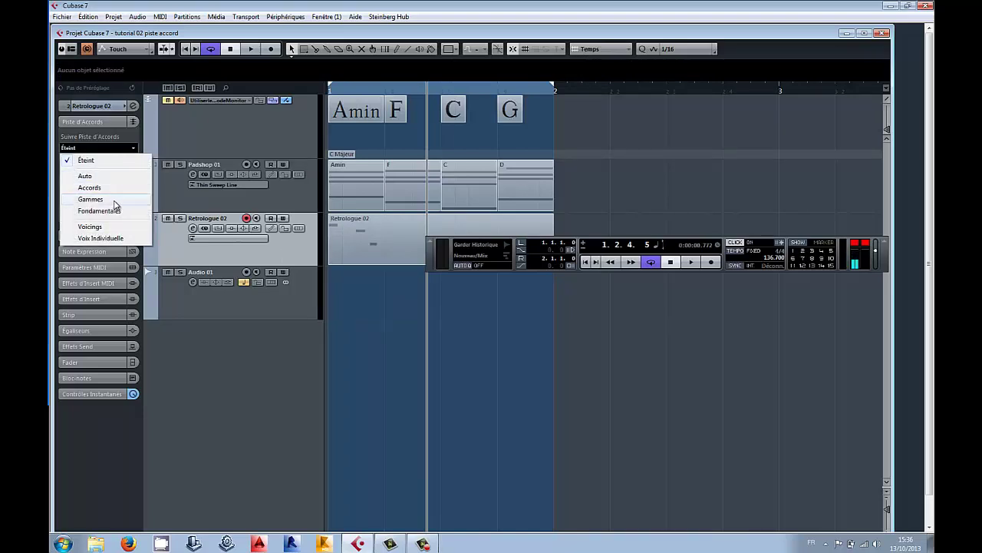
click(91, 198)
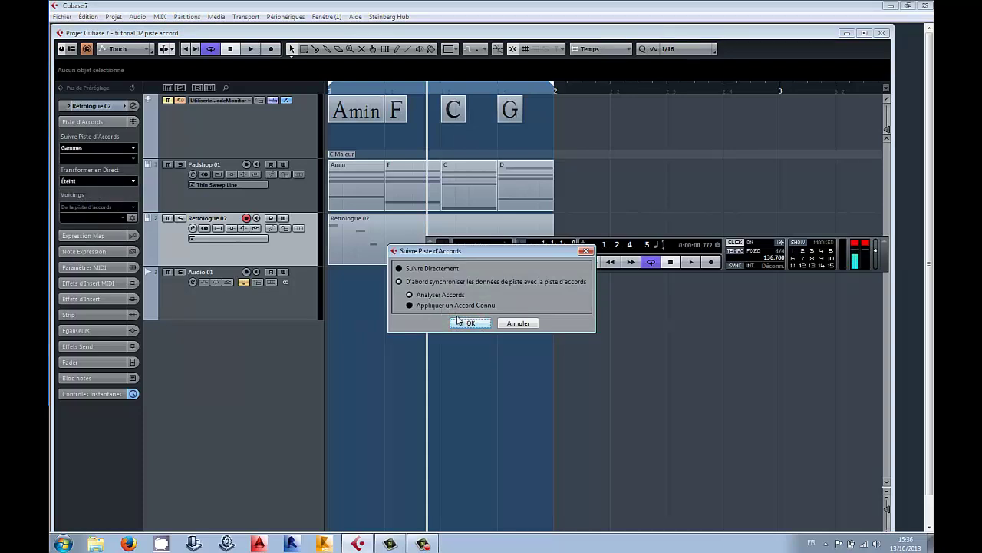
click(406, 270)
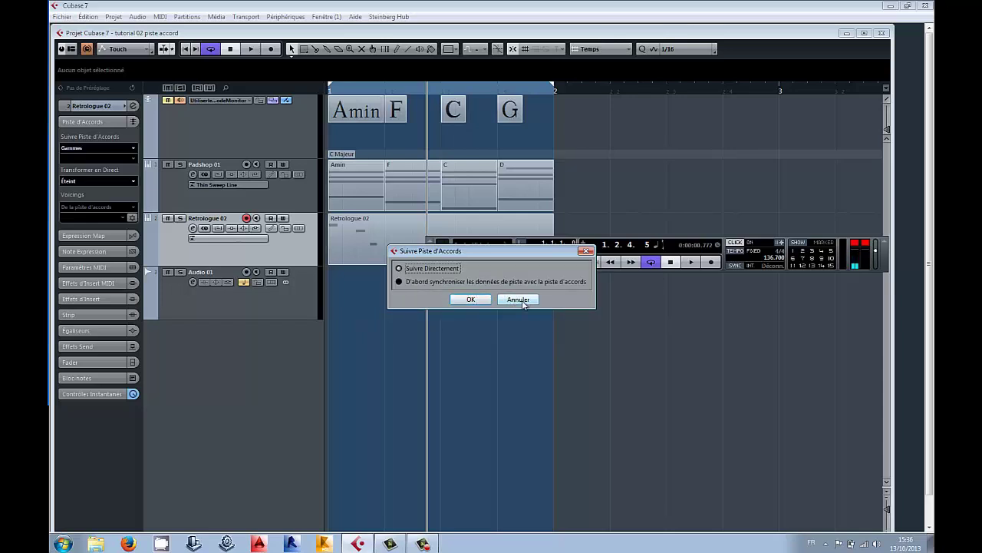
click(471, 300)
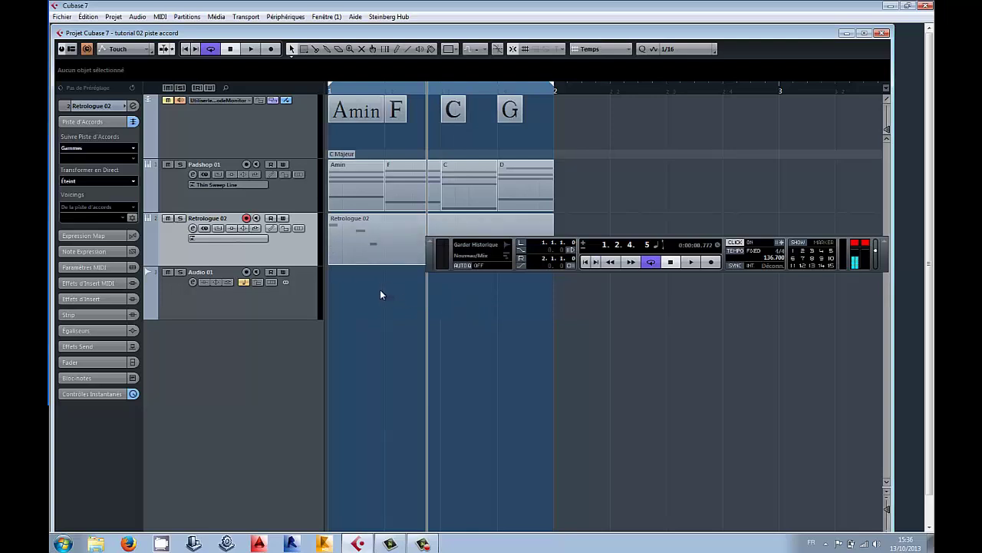
key(space)
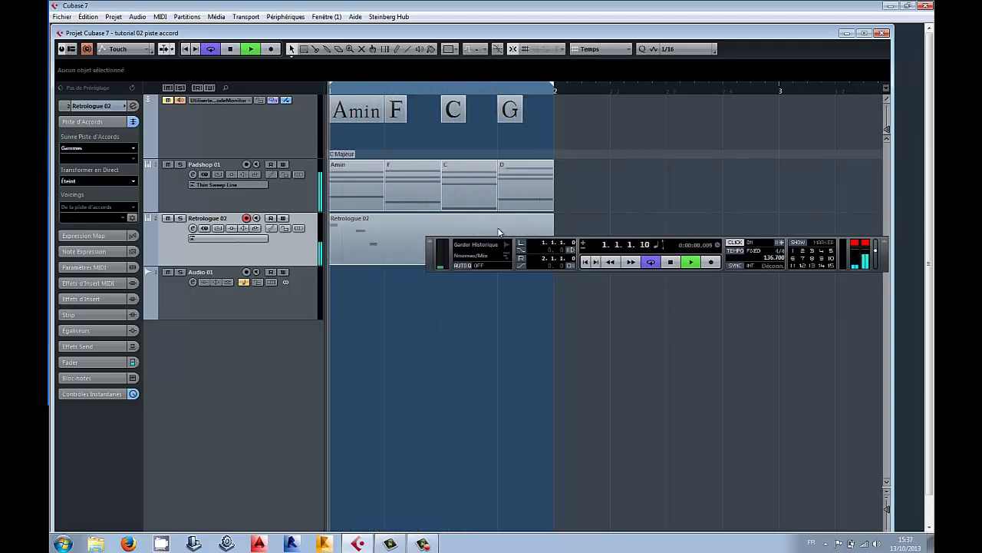
drag(577, 242, 582, 304)
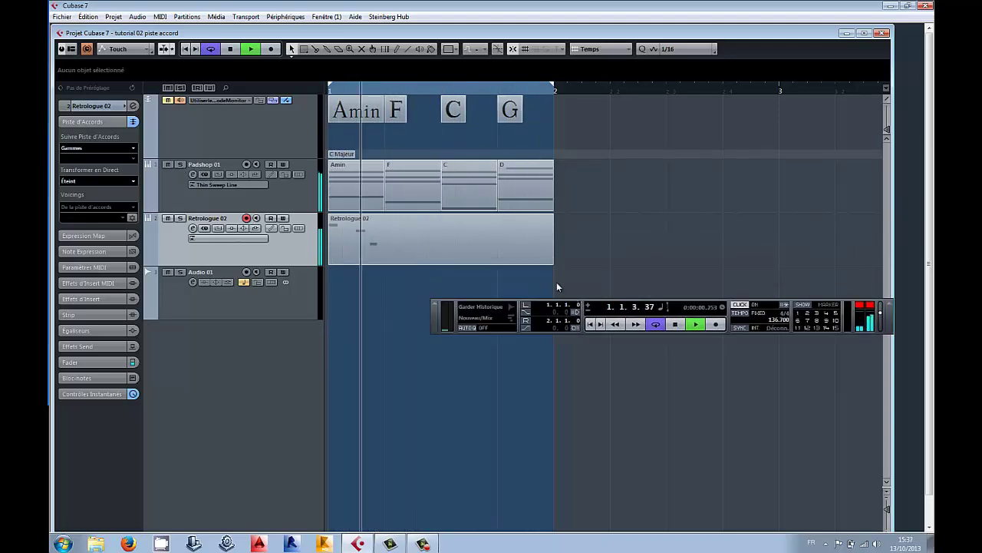
Change the first chord event to C major in the chord editor and close it
double_click(355, 116)
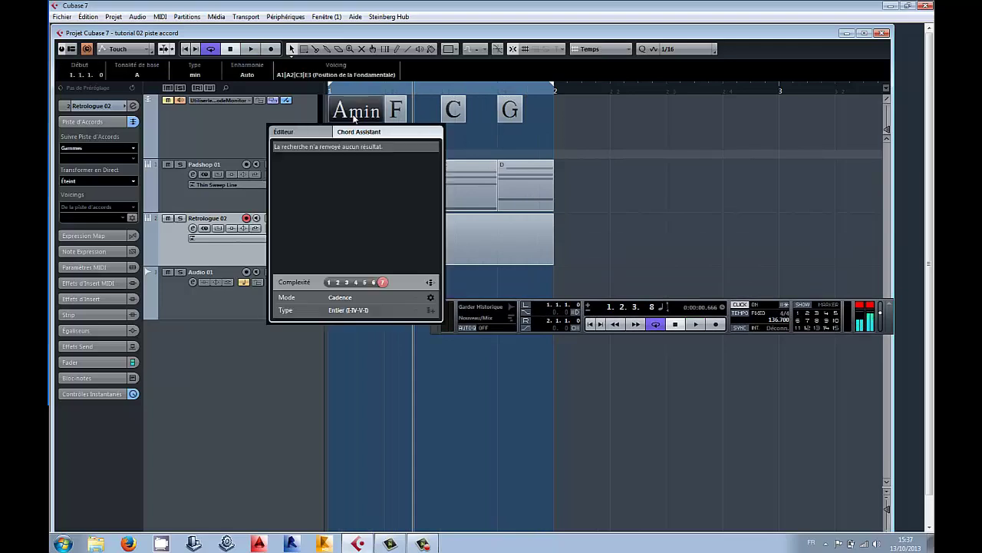
click(315, 132)
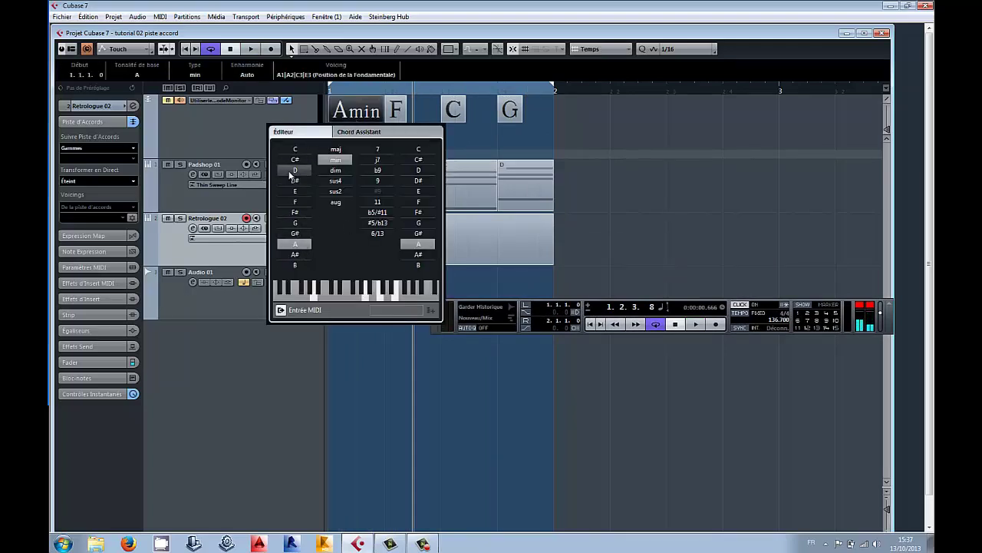
click(293, 150)
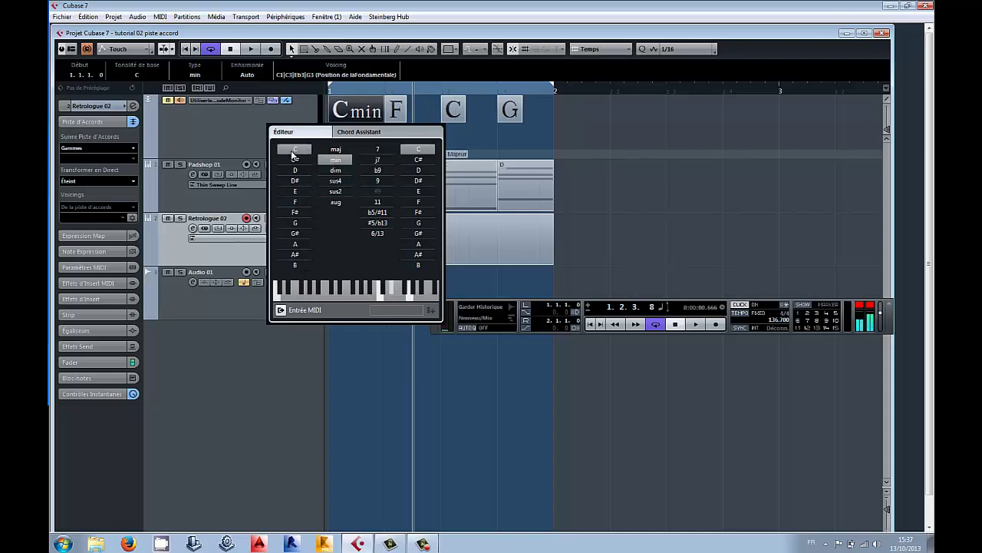
click(335, 149)
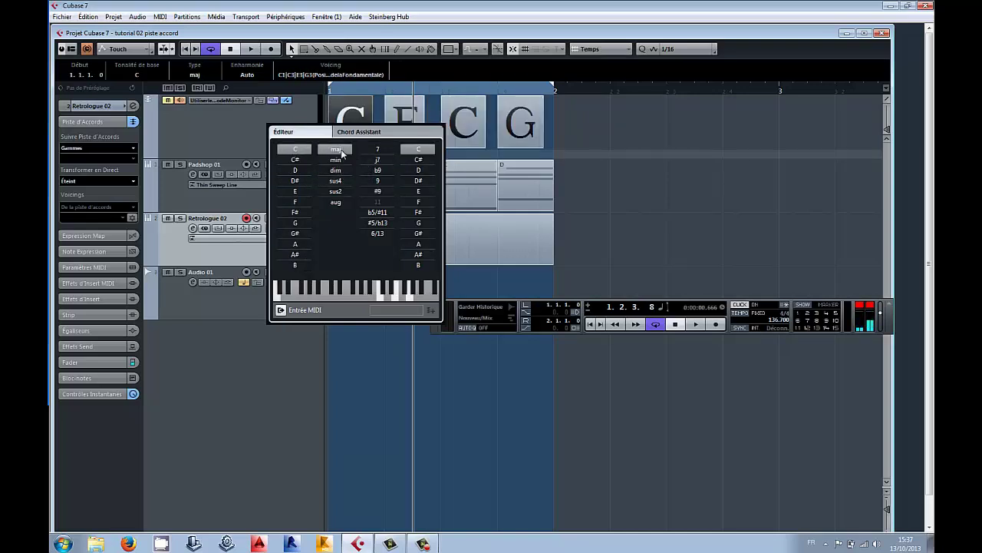
click(673, 197)
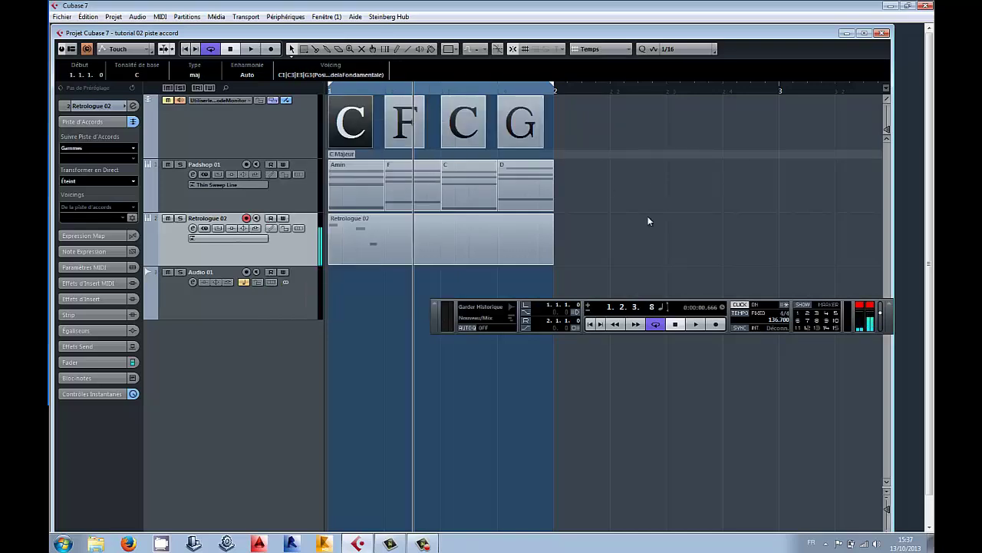
Play the loop, change the third chord event to A minor during playback, and stop after listening
key(space)
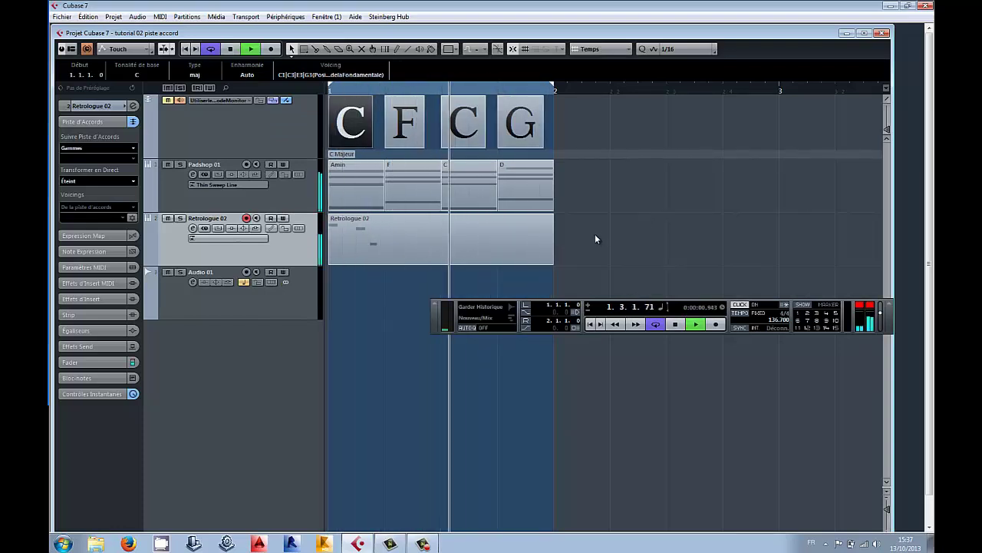
double_click(471, 134)
click(409, 273)
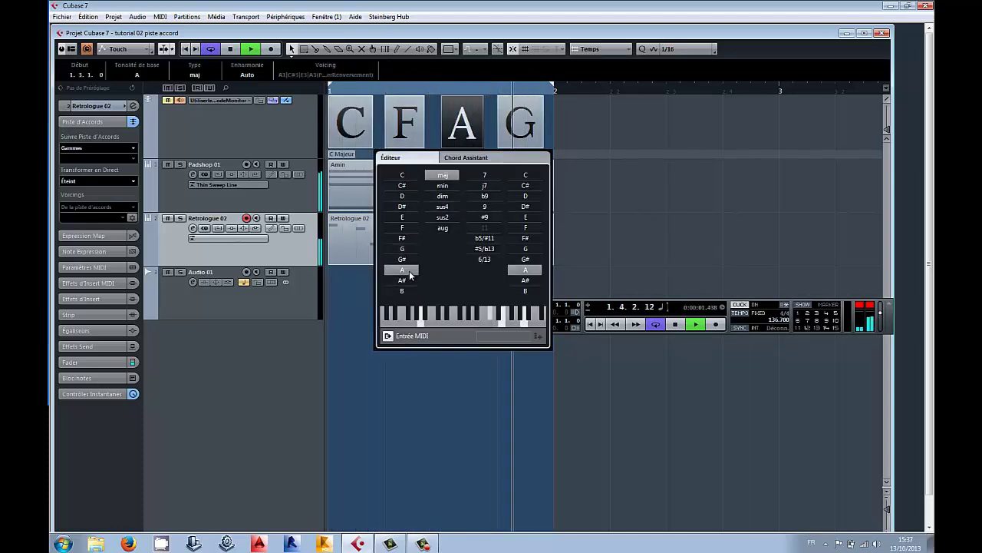
click(443, 185)
click(614, 199)
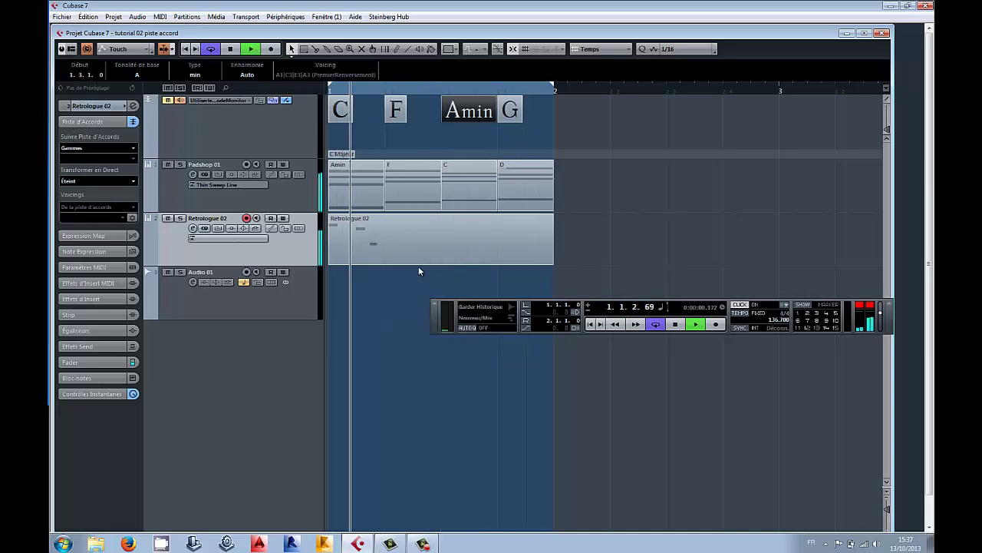
key(space)
Switch the chord track following of Retrologue 02 to Auto and play the loop from its start
click(103, 149)
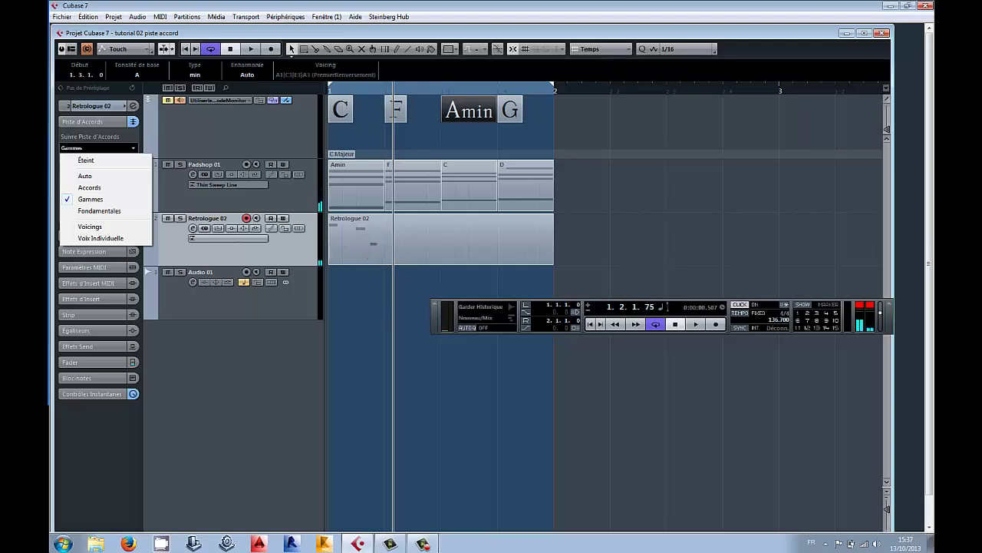
click(105, 178)
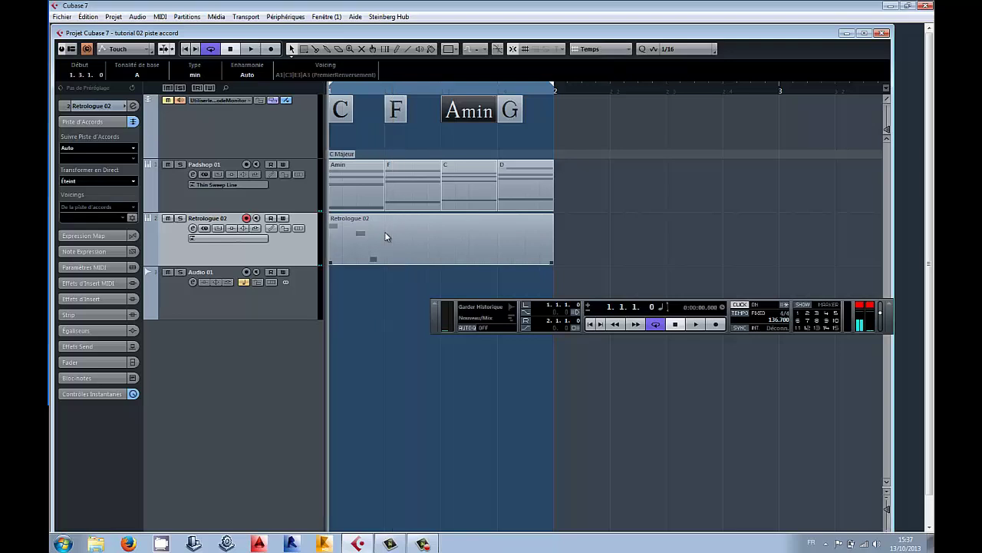
key(space)
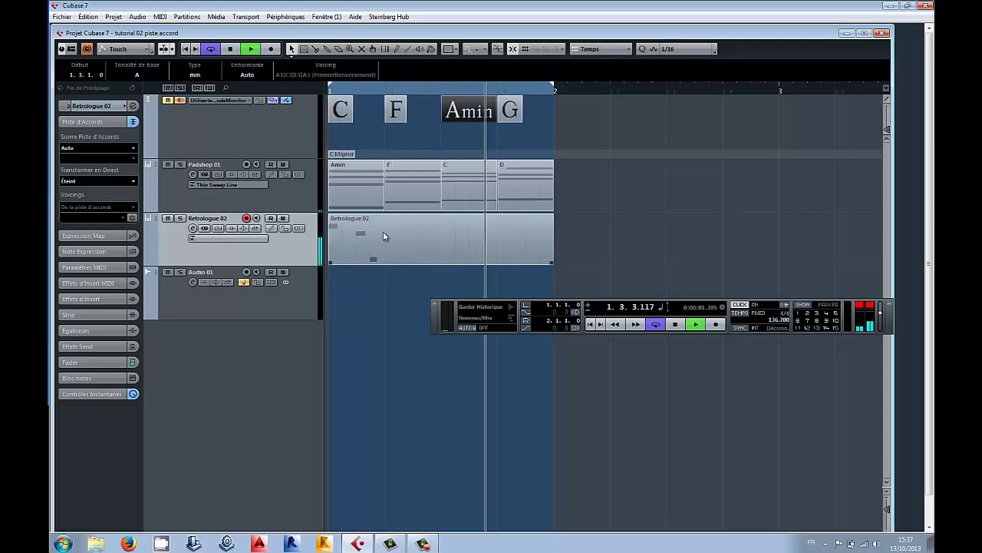
Change the first chord event to E minor while the loop plays, listen to the result and stop playback
double_click(339, 109)
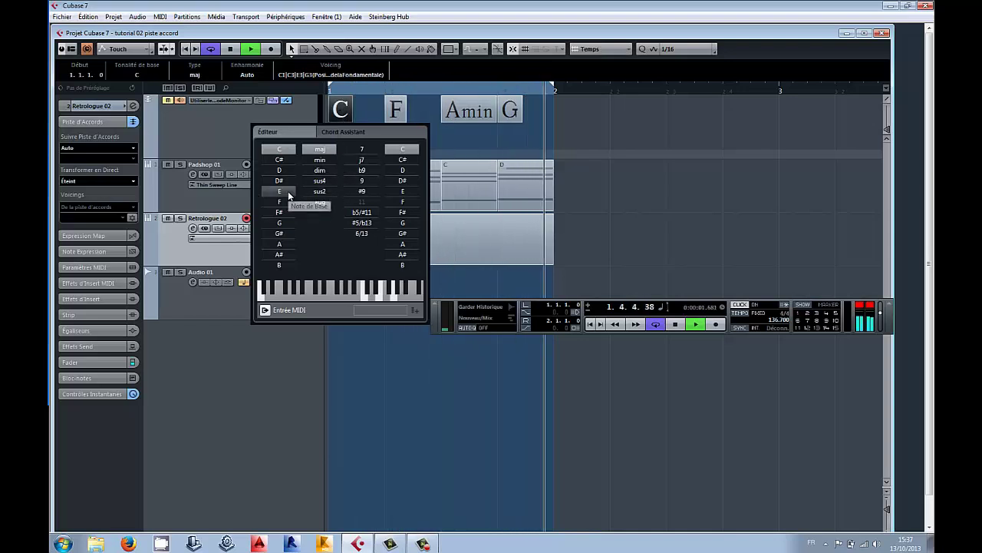
click(280, 191)
click(321, 160)
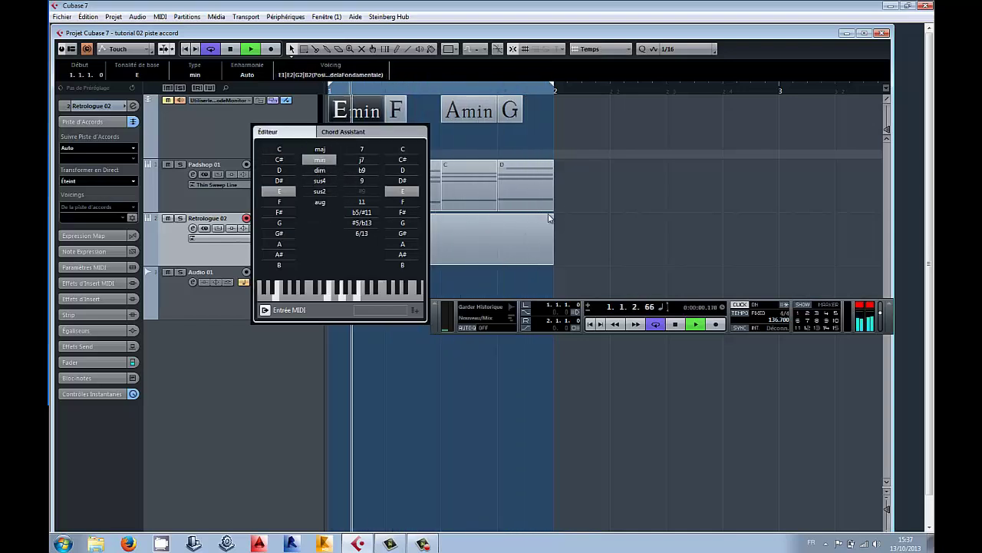
click(614, 189)
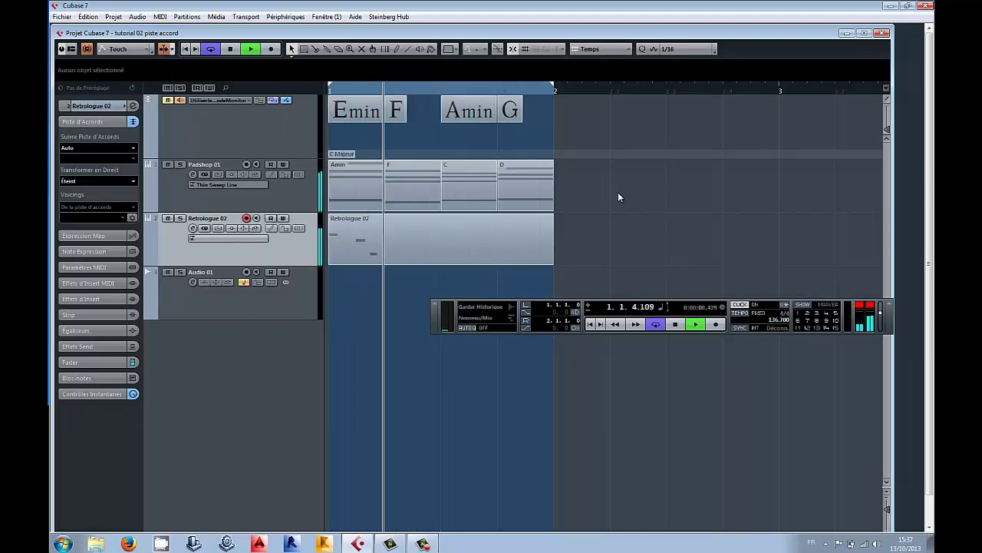
key(space)
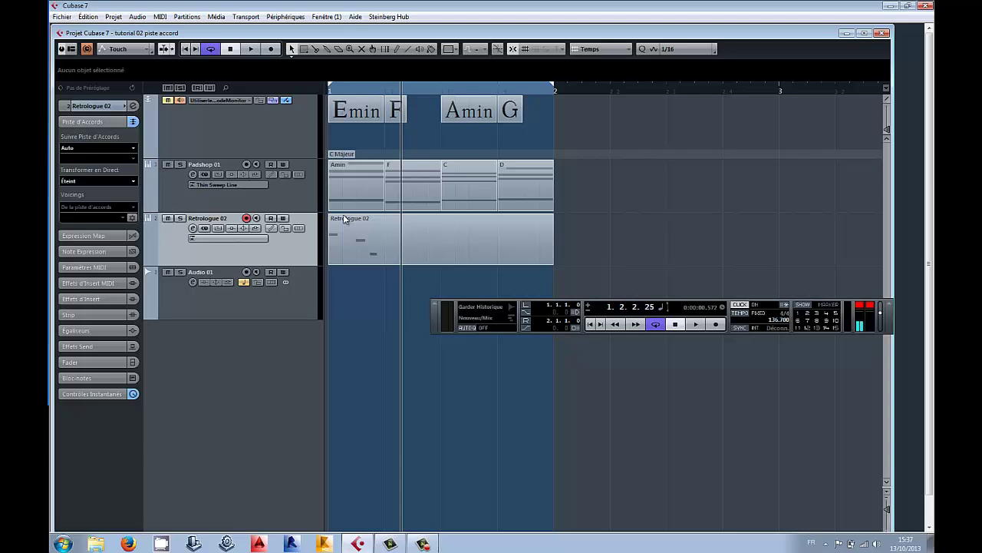
Delete all the chord events from the chord track
click(464, 235)
click(612, 205)
click(356, 113)
key(ctrl+z)
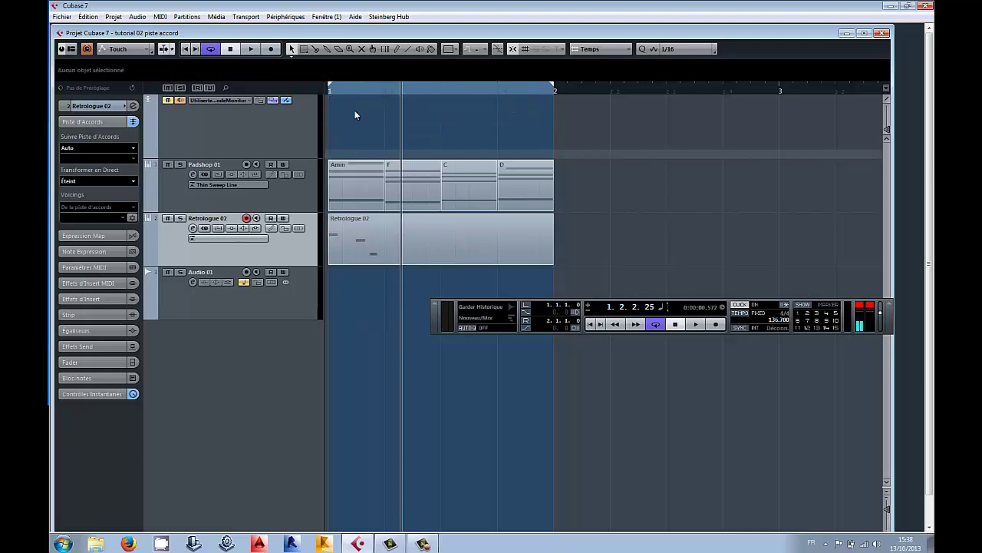
Delete the Retrologue 02 part, keeping the four Padshop 01 parts
drag(578, 270, 356, 192)
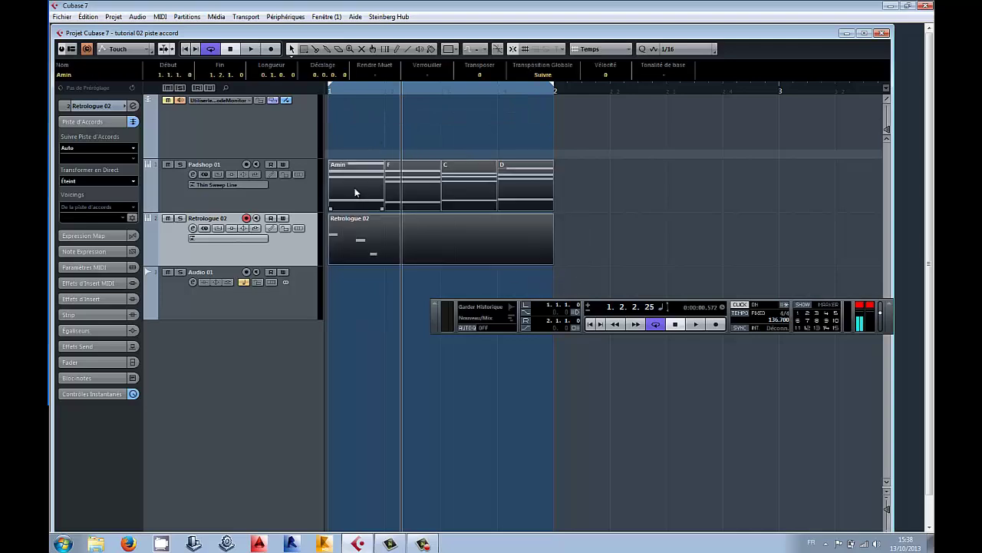
click(462, 246)
key(Delete)
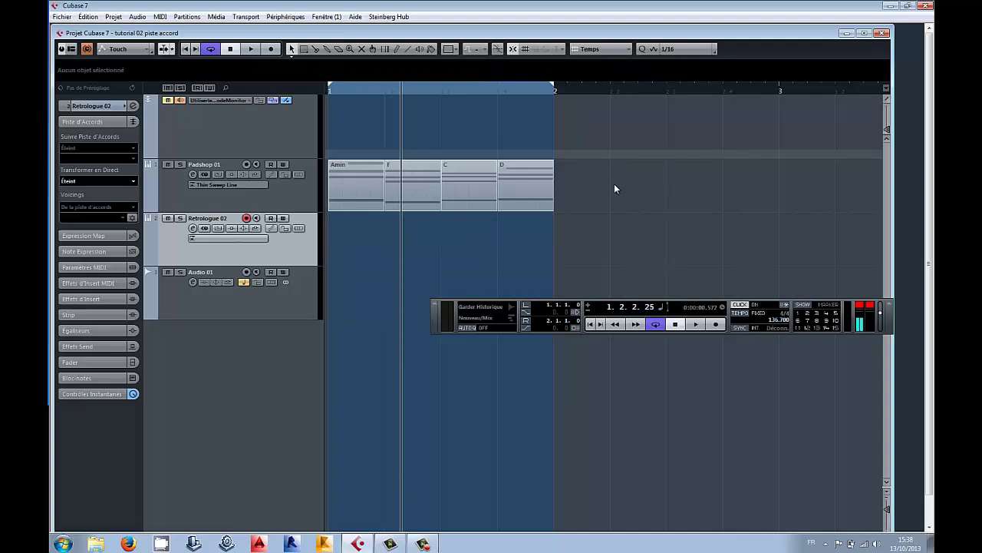
Try to add a chord track to the project
click(361, 187)
right_click(361, 189)
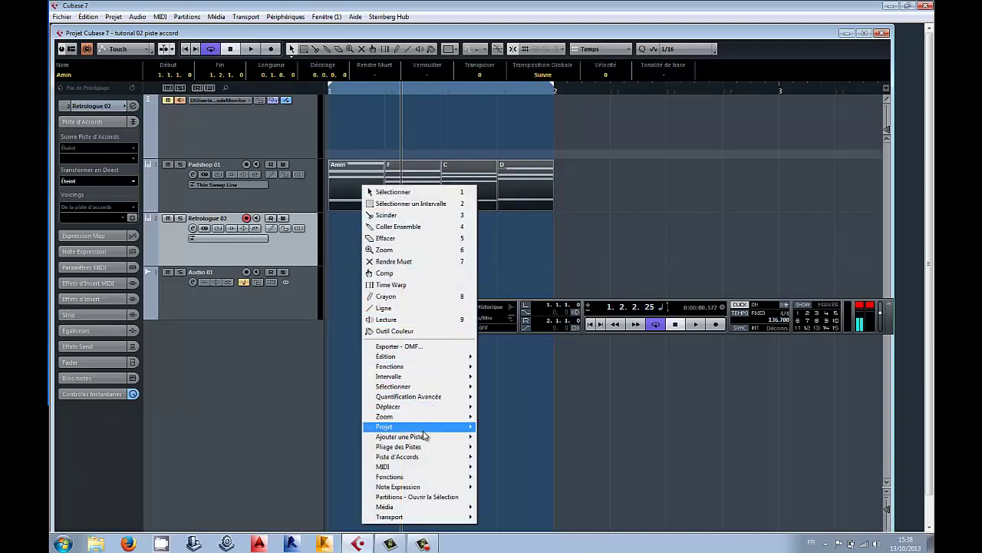
mouse_move(425, 444)
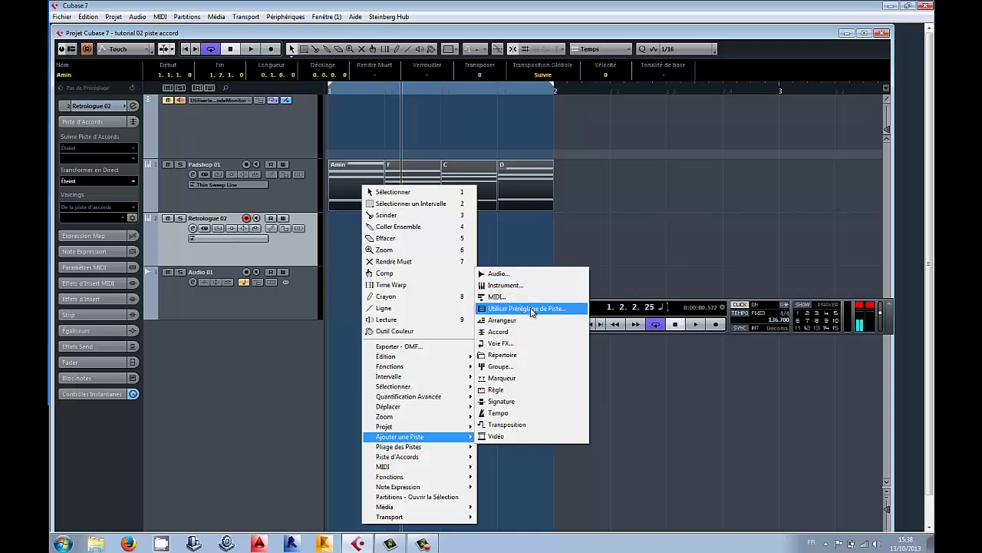
click(523, 333)
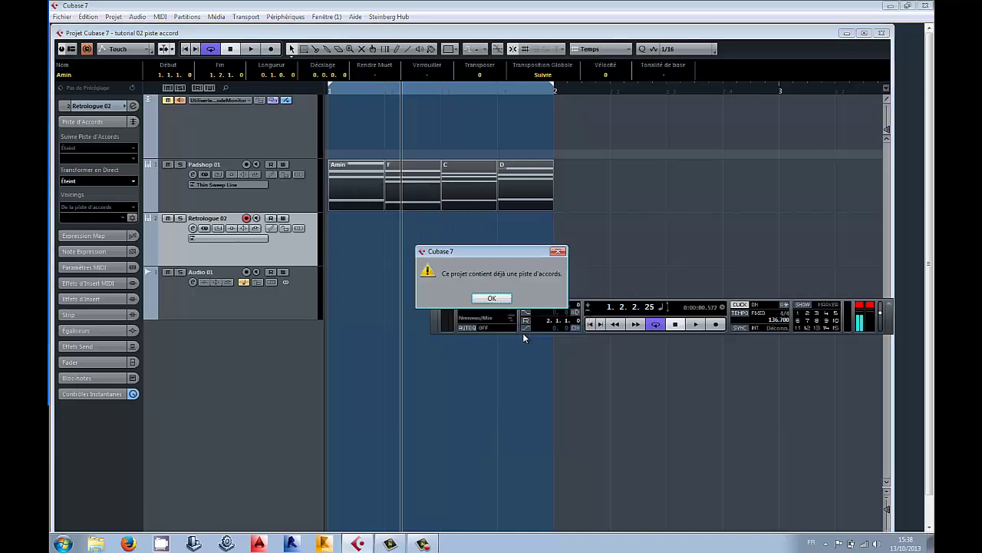
click(492, 297)
Remove the existing chord track from the project, keeping the four Padshop 01 parts
click(266, 129)
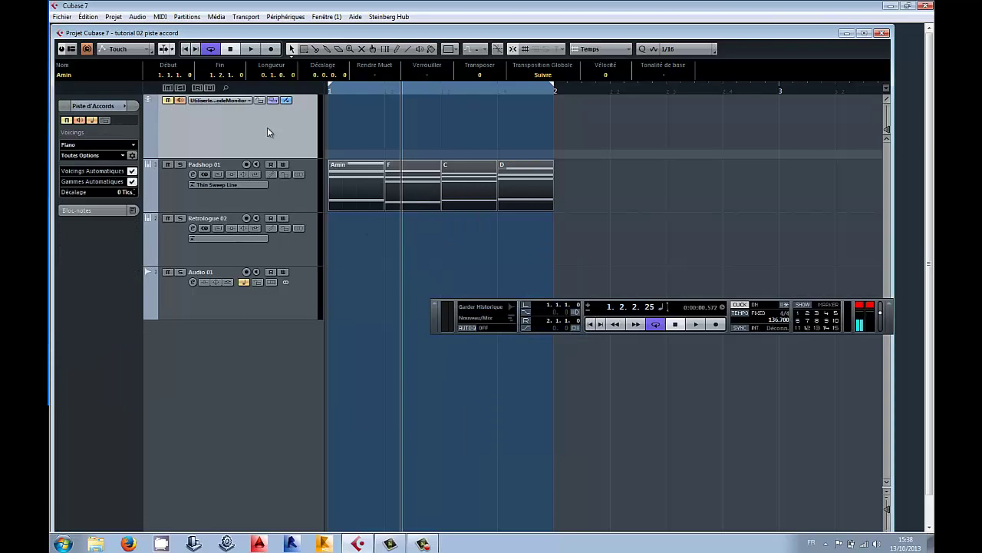
key(Delete)
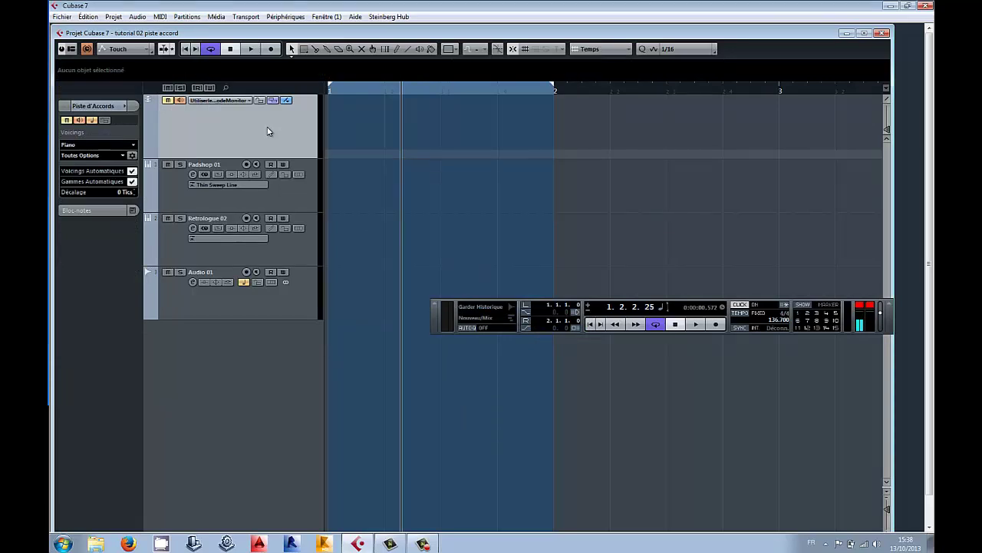
right_click(267, 130)
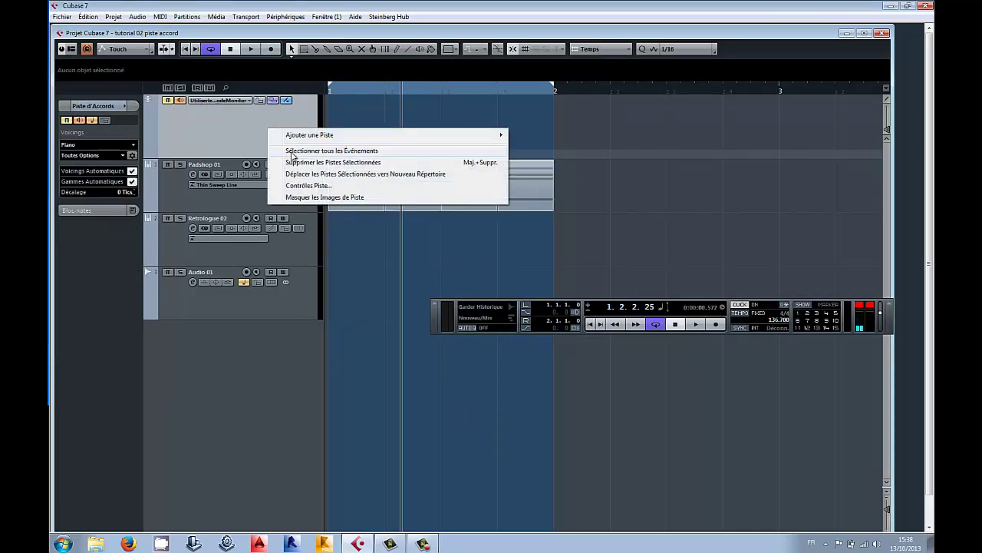
click(330, 162)
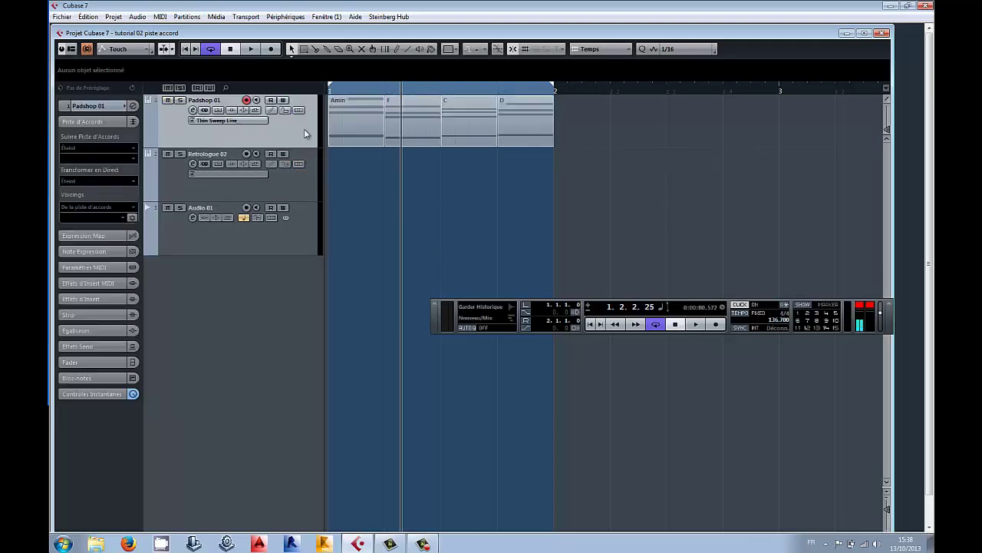
Define chord events from the four Padshop 01 parts, including bass notes and tensions
click(360, 133)
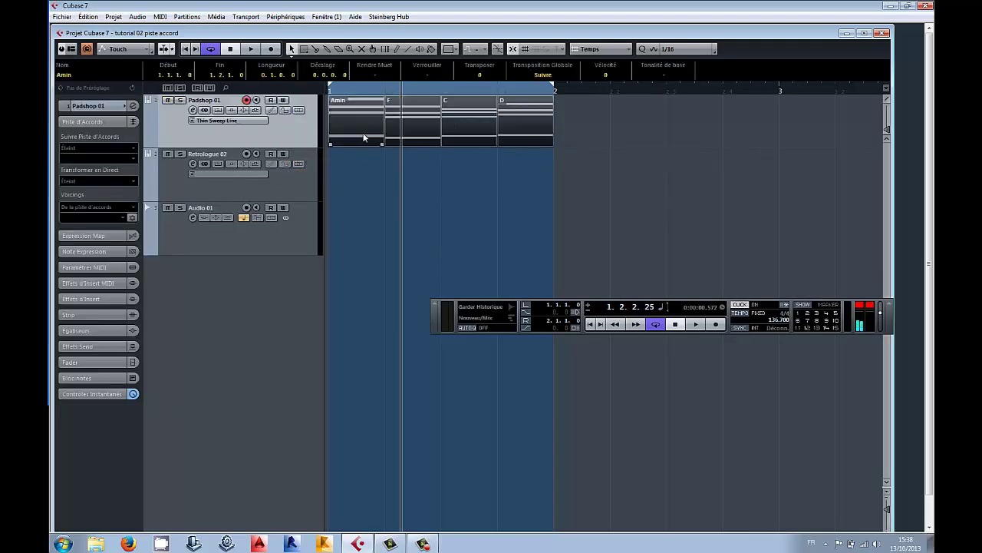
right_click(364, 135)
mouse_move(423, 347)
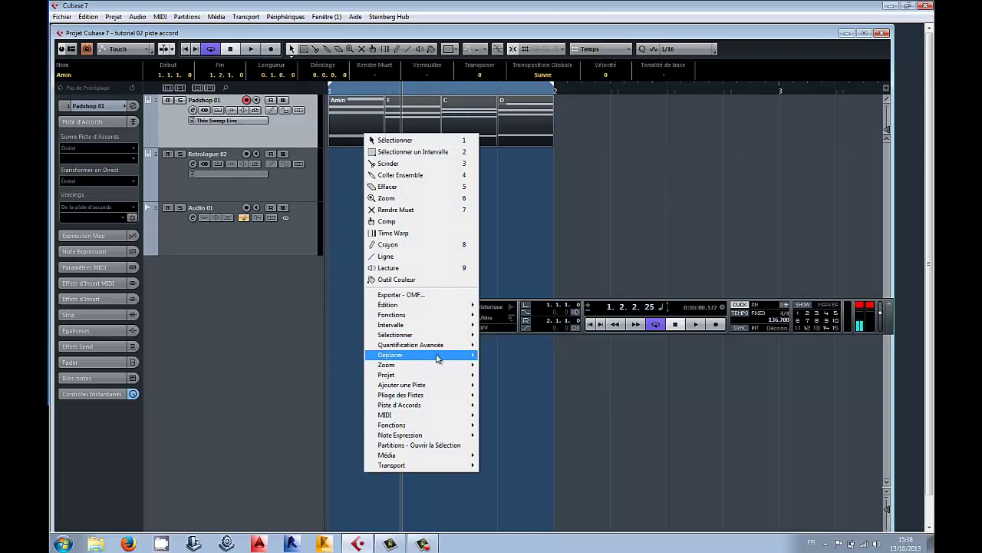
mouse_move(439, 404)
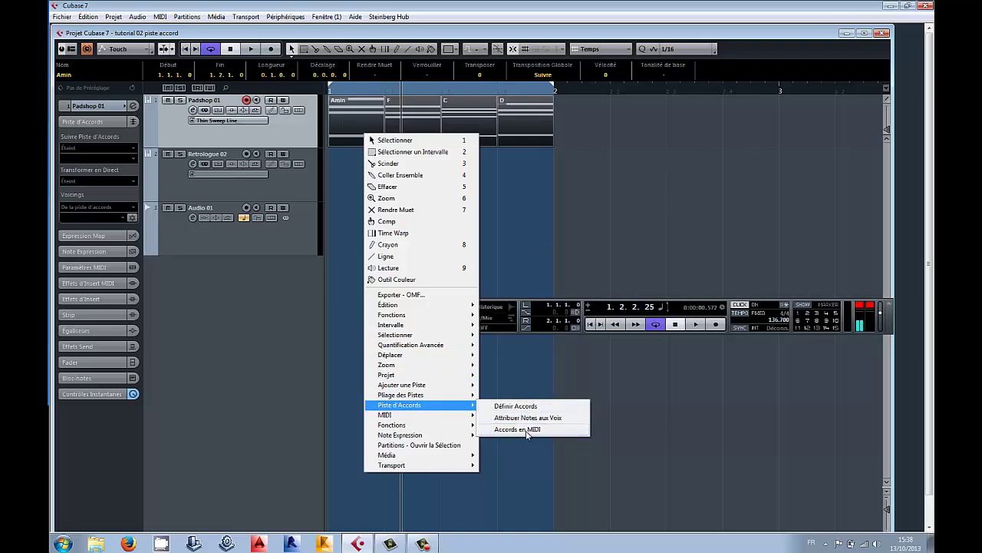
click(520, 408)
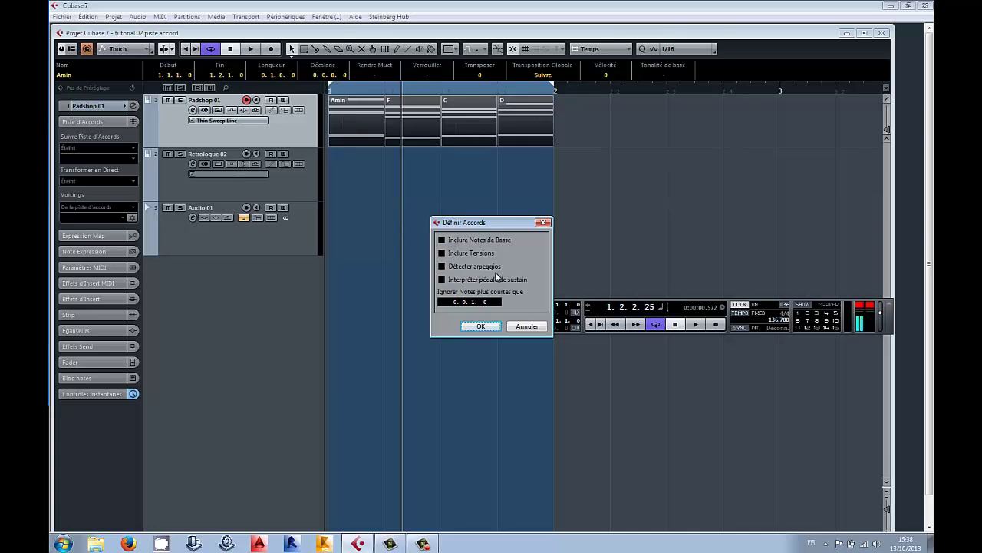
click(442, 253)
click(442, 240)
click(481, 326)
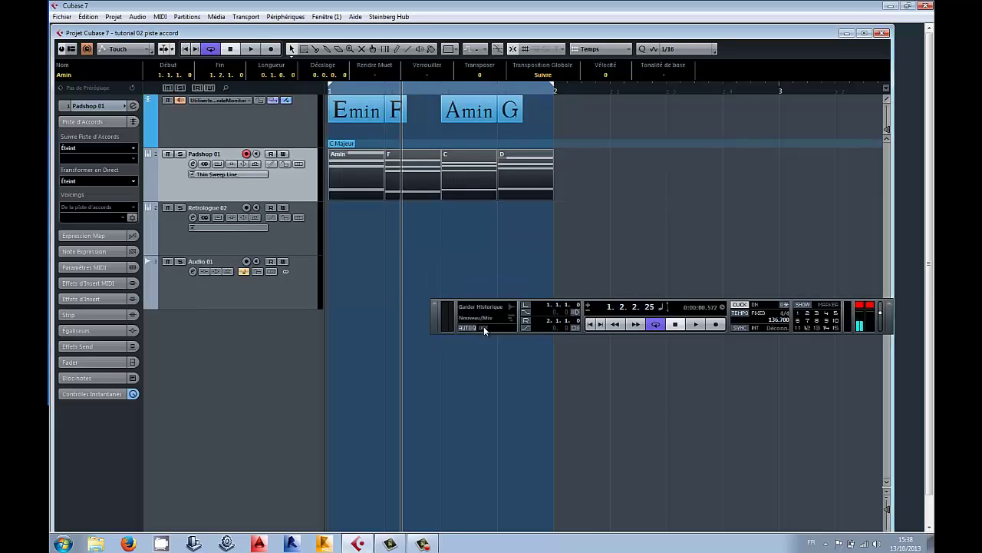
click(604, 192)
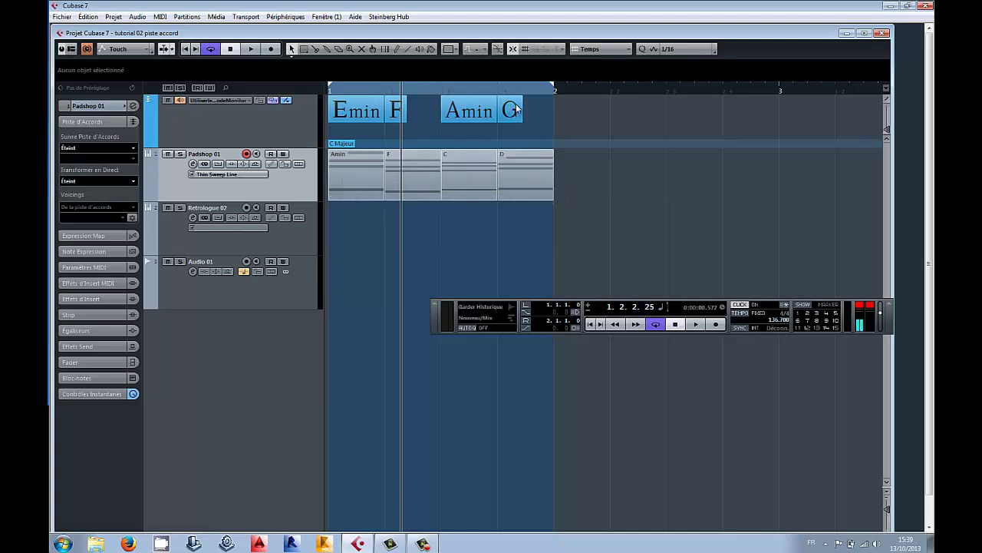
Copy the Amin part from Padshop 01 onto the Retrologue 02 track at bar 1, keeping the original in place
click(298, 235)
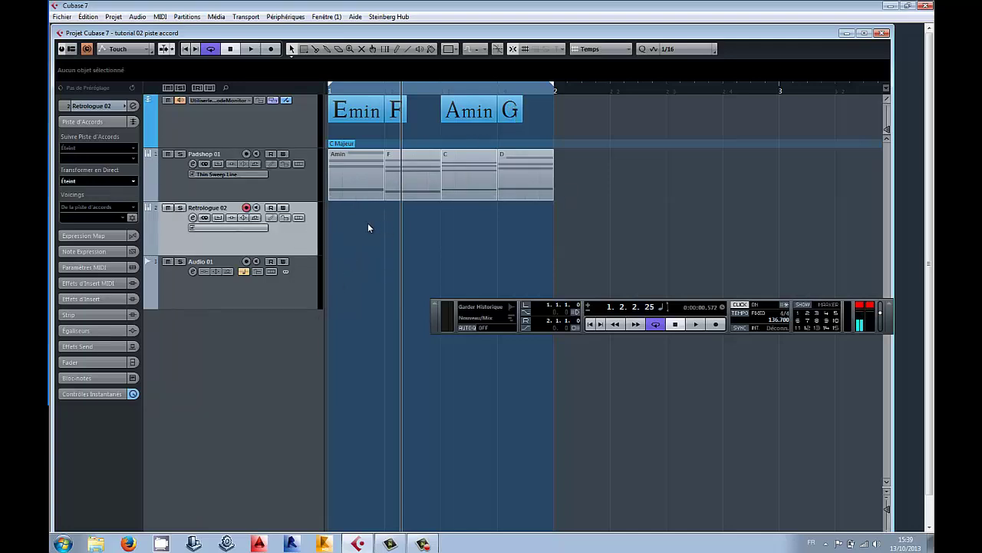
click(372, 195)
click(381, 197)
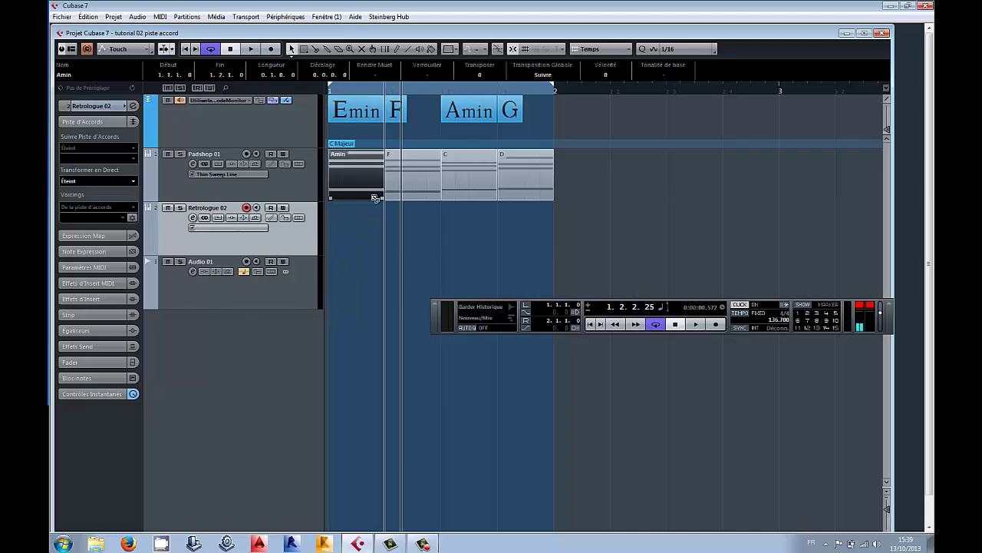
drag(373, 195, 366, 224)
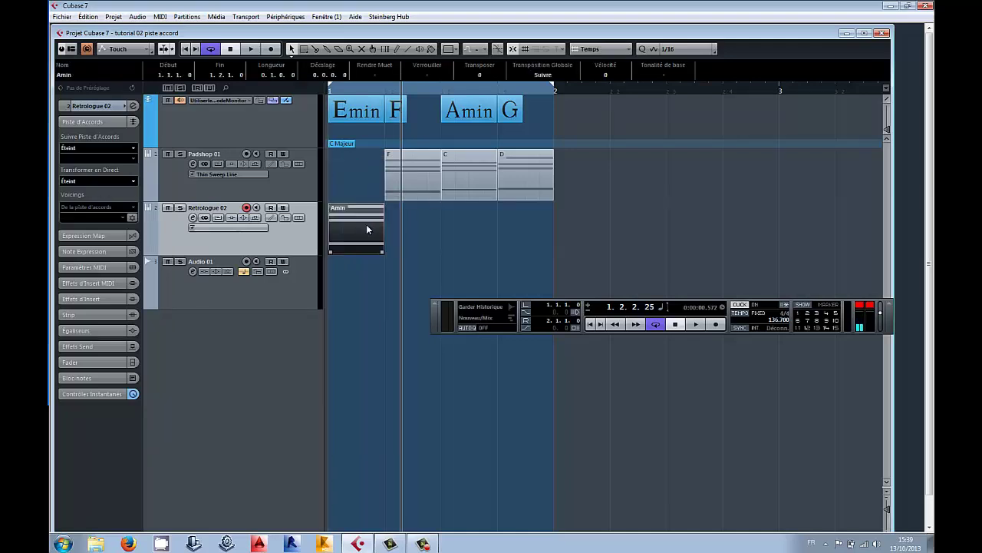
key(super)
key(super)
drag(359, 229, 357, 194)
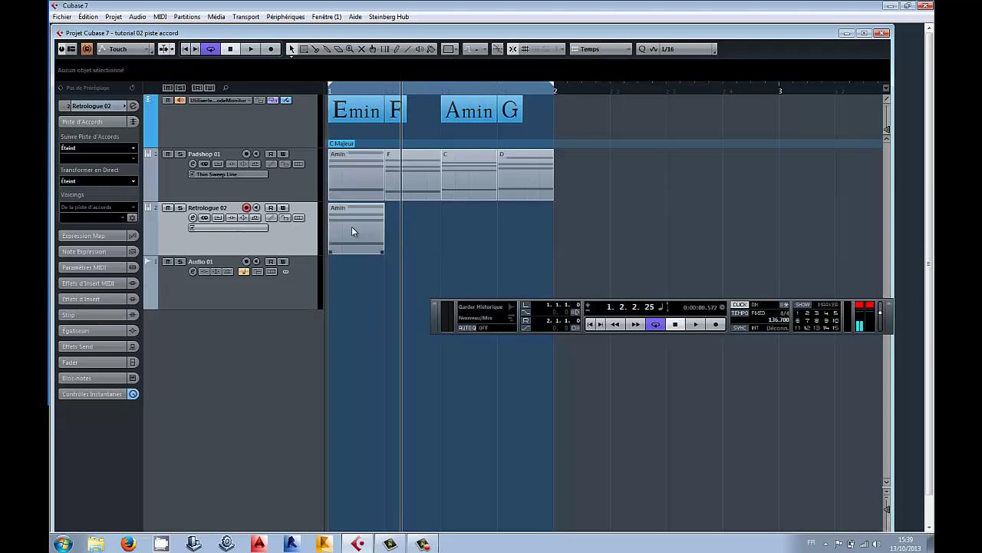
Make Retrologue 02 follow the chord track directly in Gammes mode
click(121, 148)
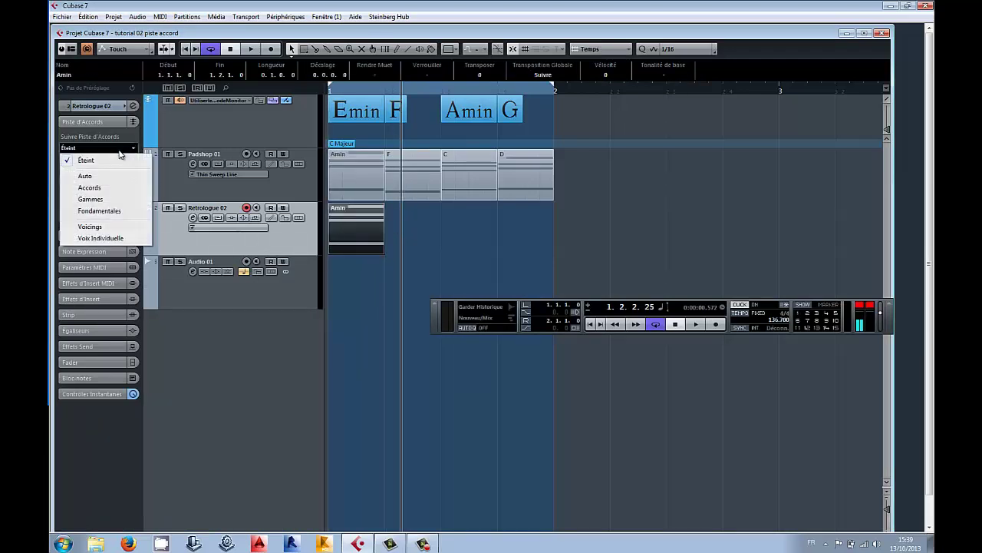
click(135, 198)
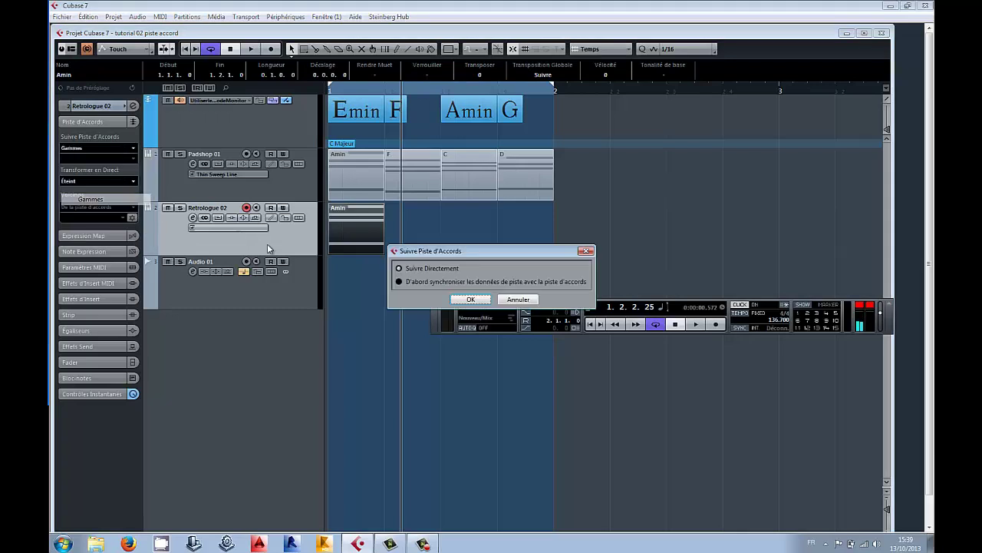
click(470, 298)
In the Retrologue 02 part, delete the three upper notes and shorten the remaining bass note to 0.0.1.0
double_click(364, 228)
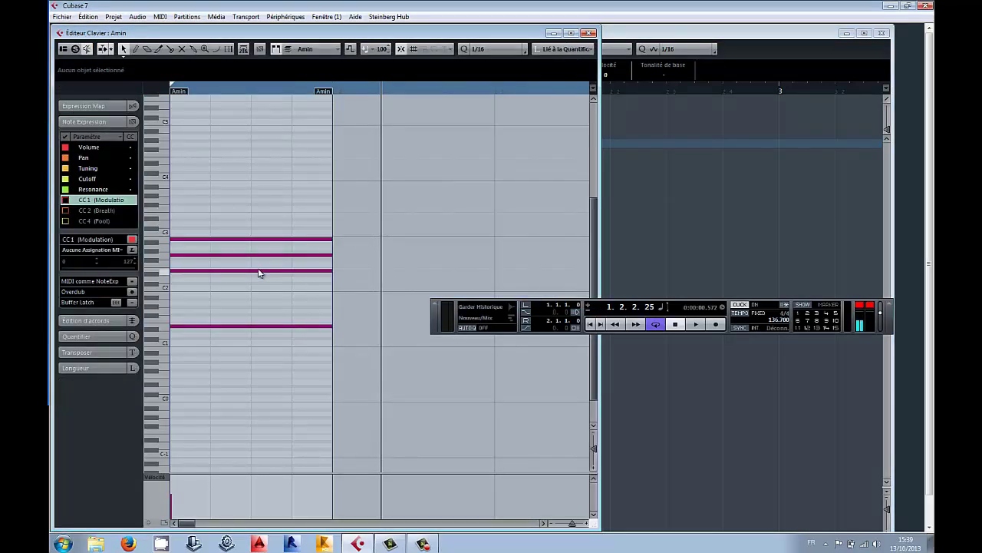
drag(261, 228, 261, 226)
key(Delete)
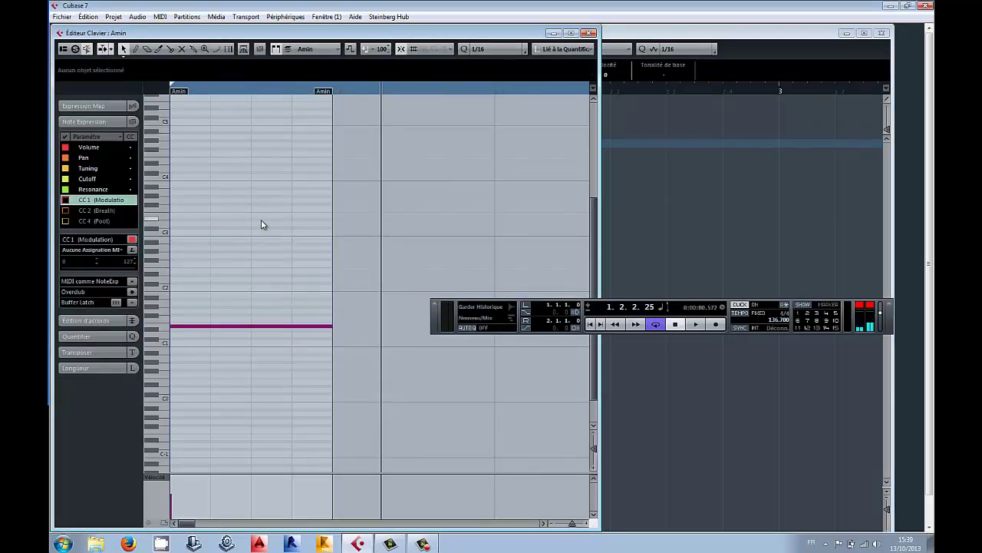
click(325, 327)
drag(325, 328, 211, 327)
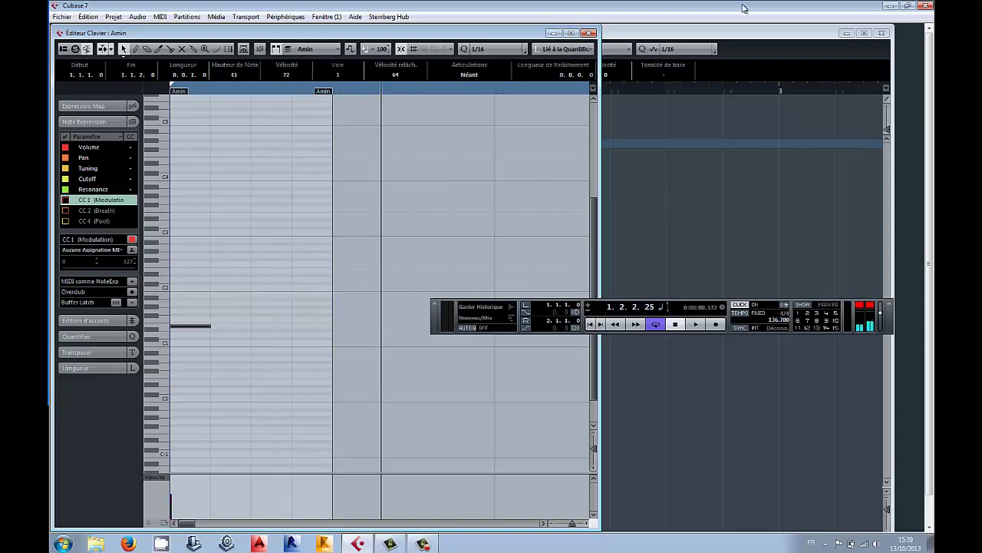
click(588, 33)
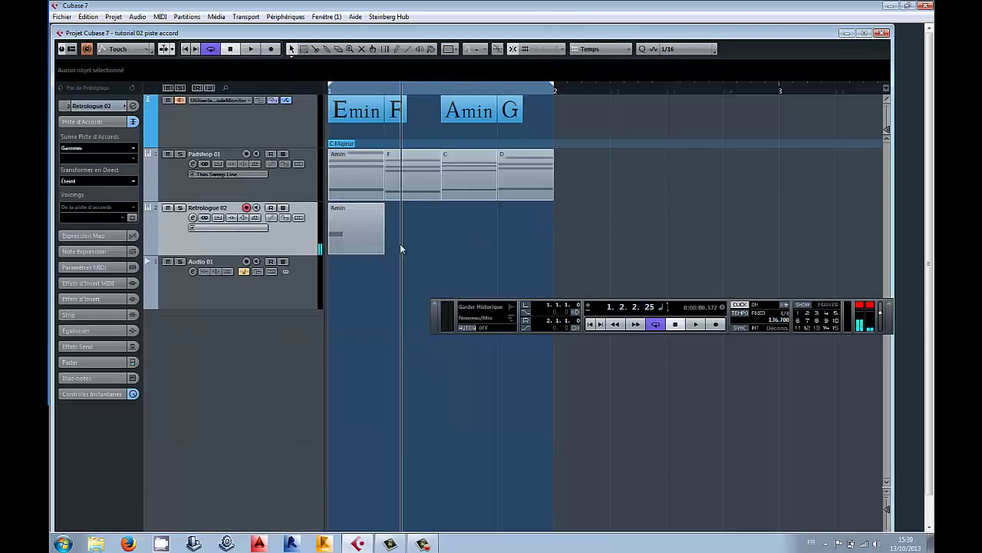
Change the first chord event to A minor with E as its bass note
scroll(370, 210, up, 6)
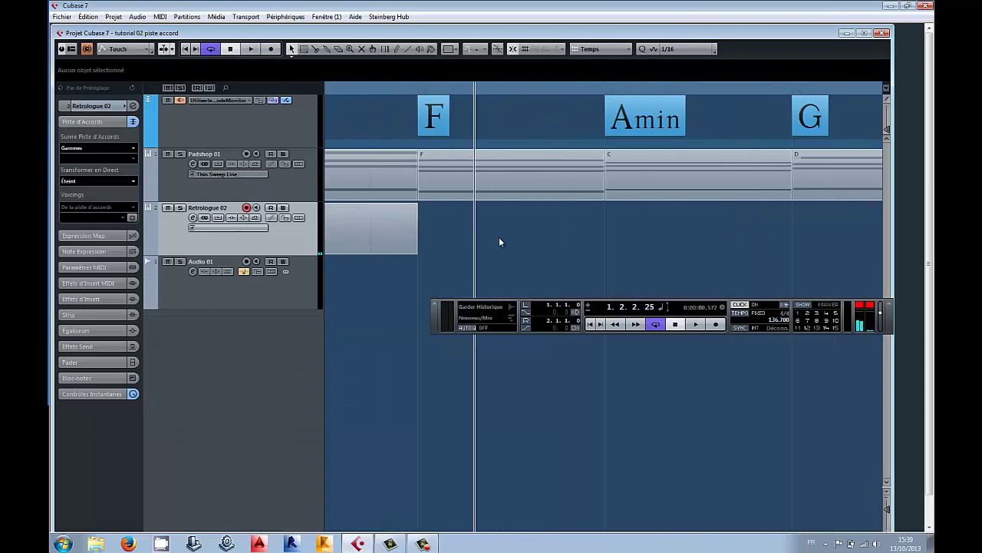
drag(348, 354, 300, 356)
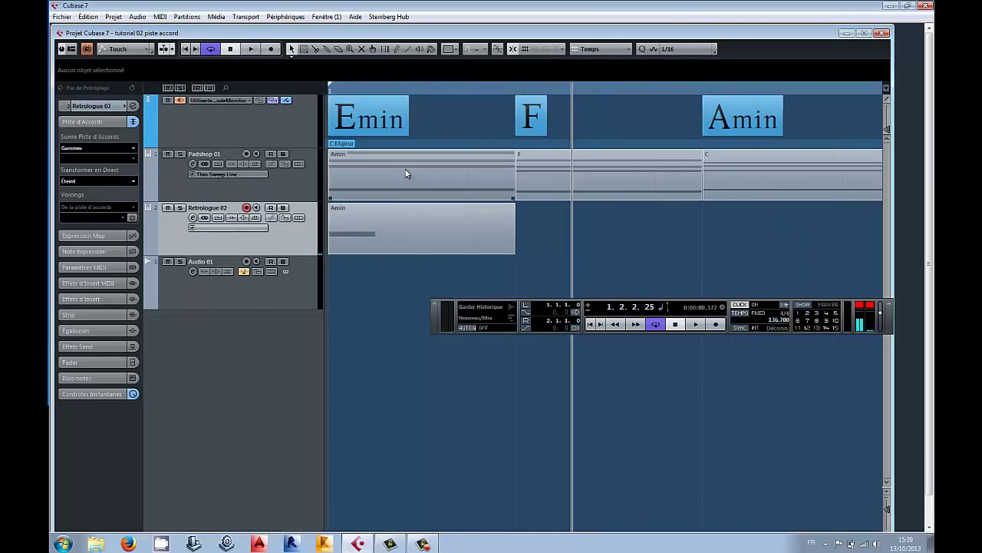
double_click(385, 107)
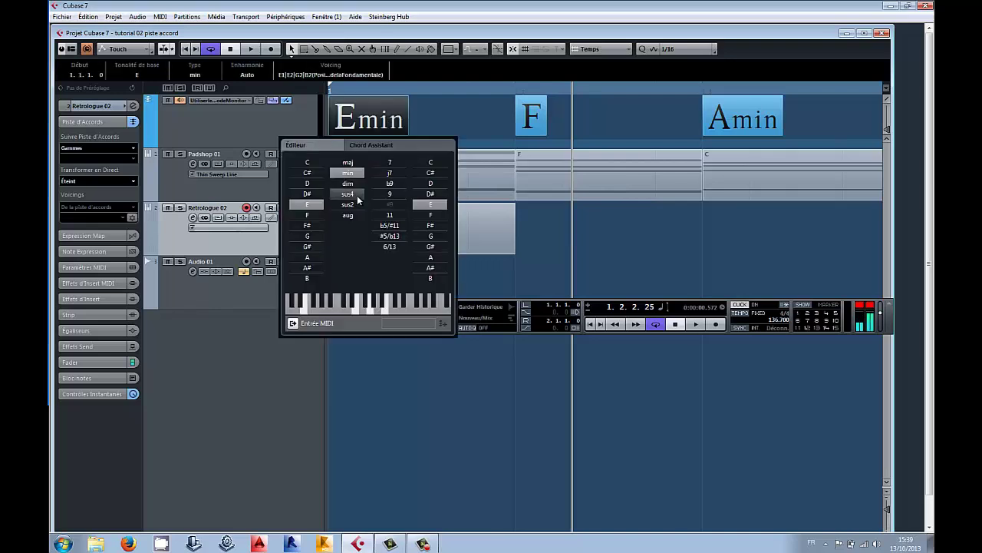
click(306, 258)
click(424, 195)
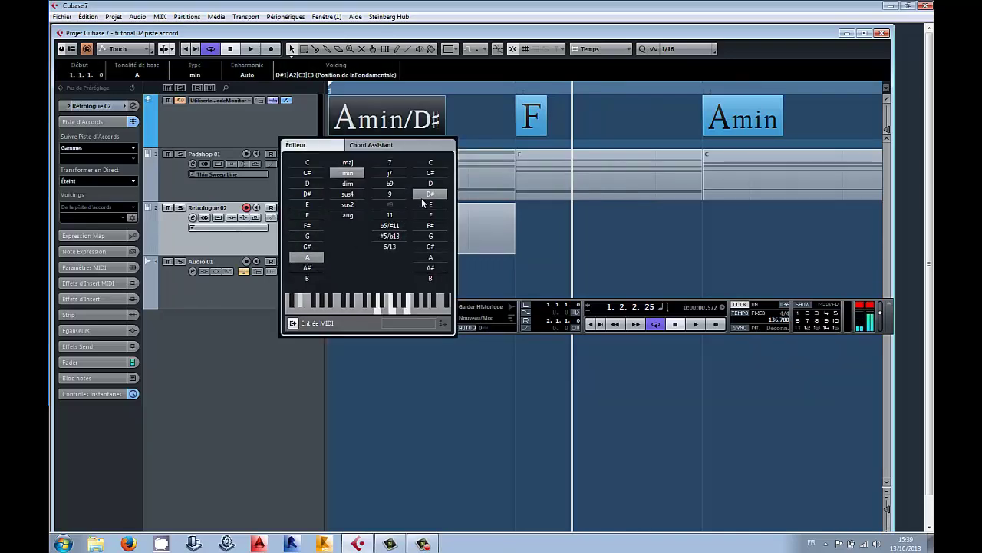
click(430, 204)
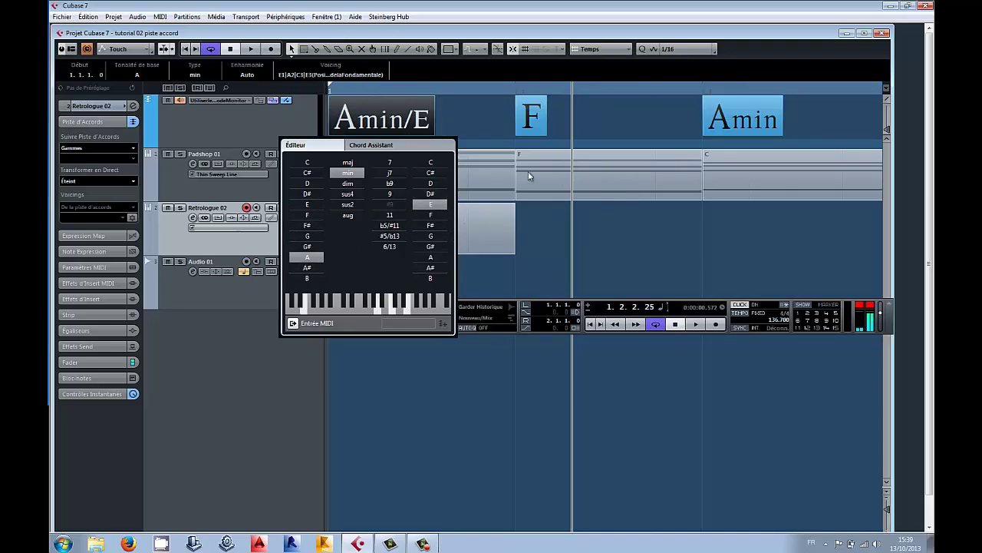
click(483, 124)
Make Padshop 01 follow the chord track directly in Auto mode
click(293, 190)
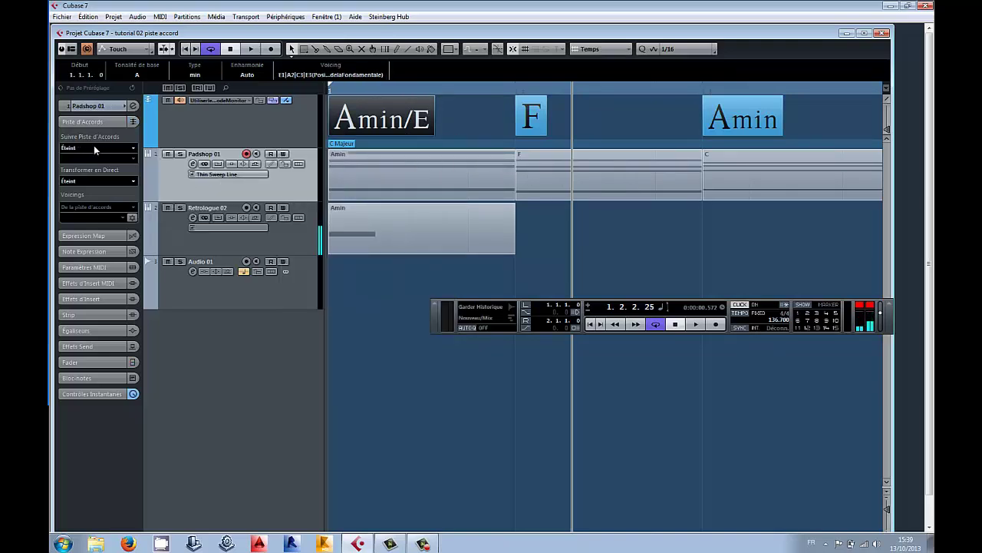
click(99, 148)
click(100, 174)
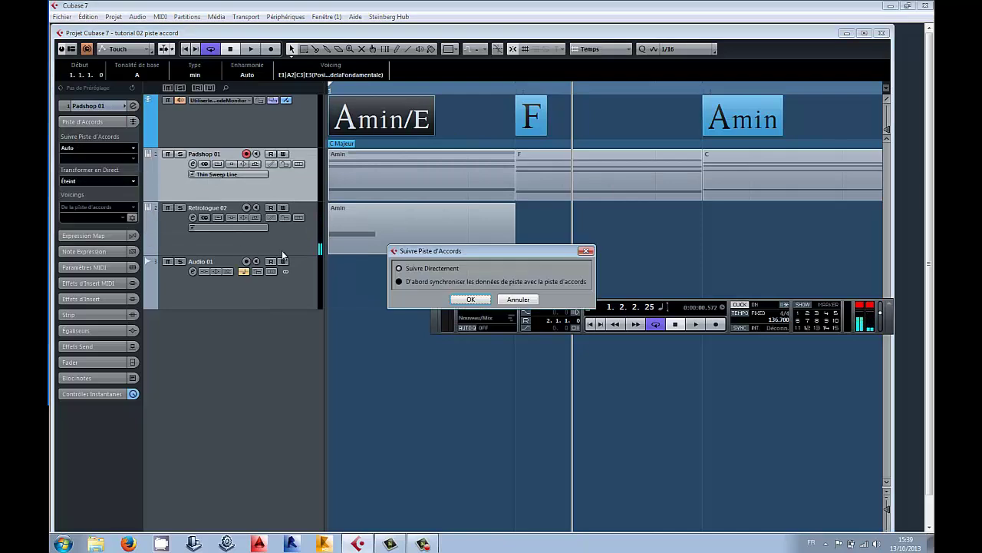
click(471, 299)
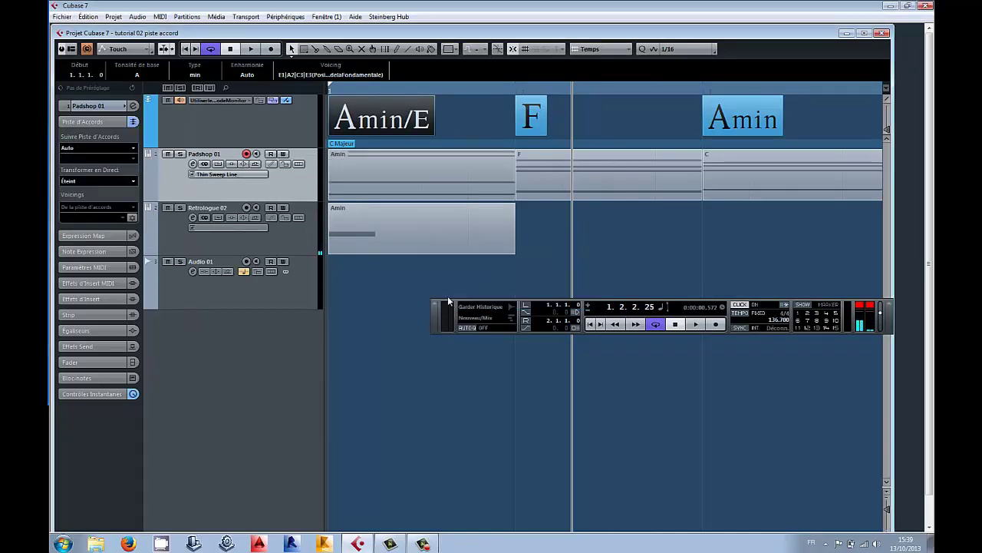
With Retrologue 02 selected, change the first chord event to F minor over a C bass
click(308, 235)
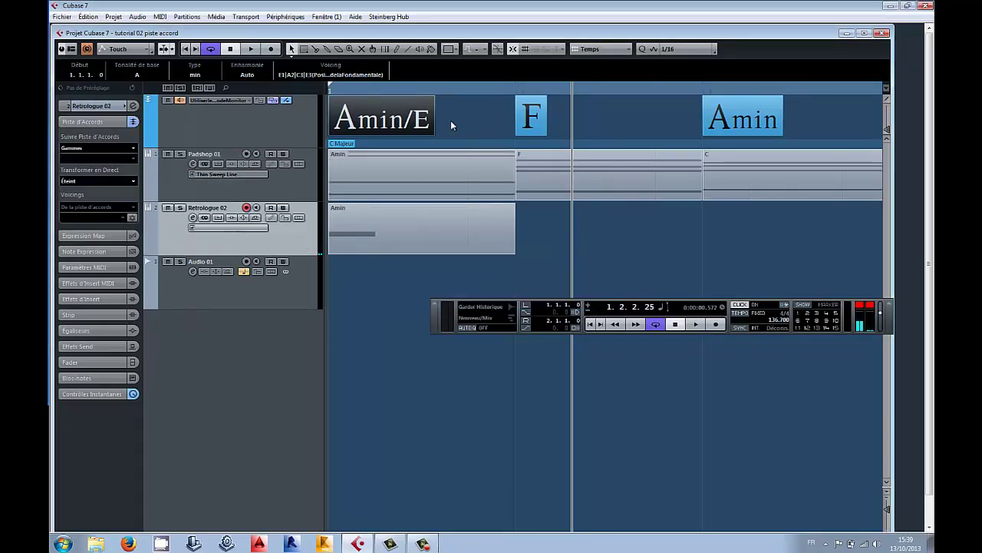
ctrl+scroll(407, 197, up, 1)
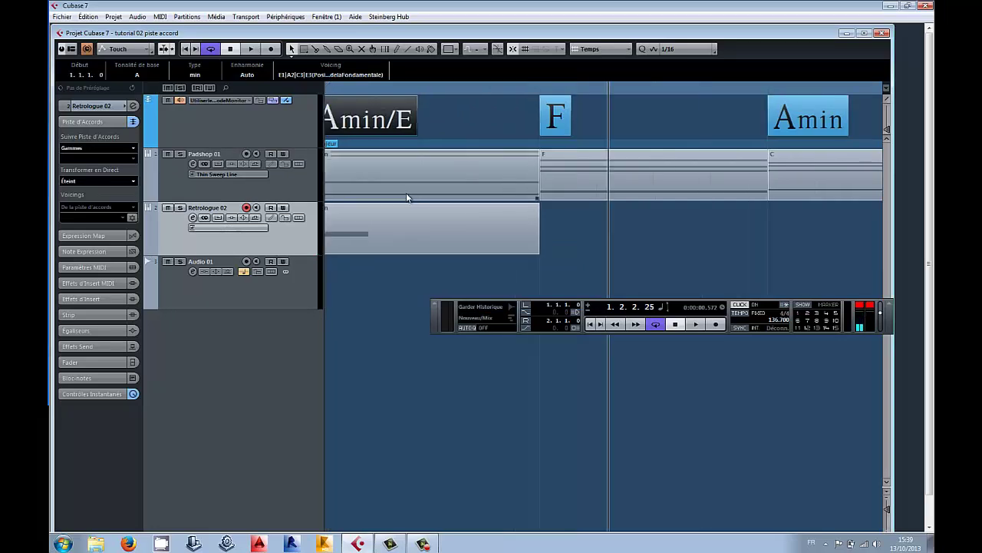
ctrl+scroll(406, 197, up, 4)
drag(359, 326, 290, 331)
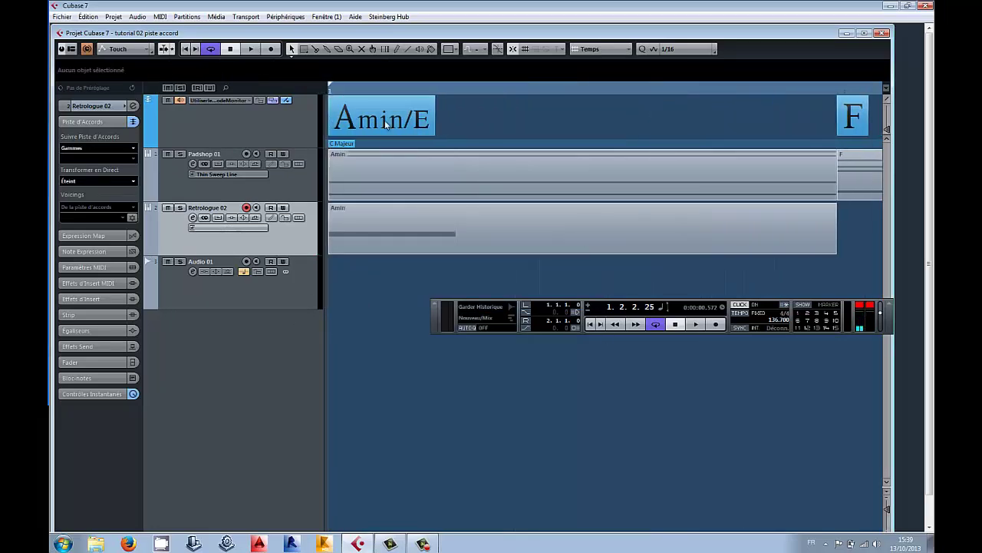
double_click(386, 124)
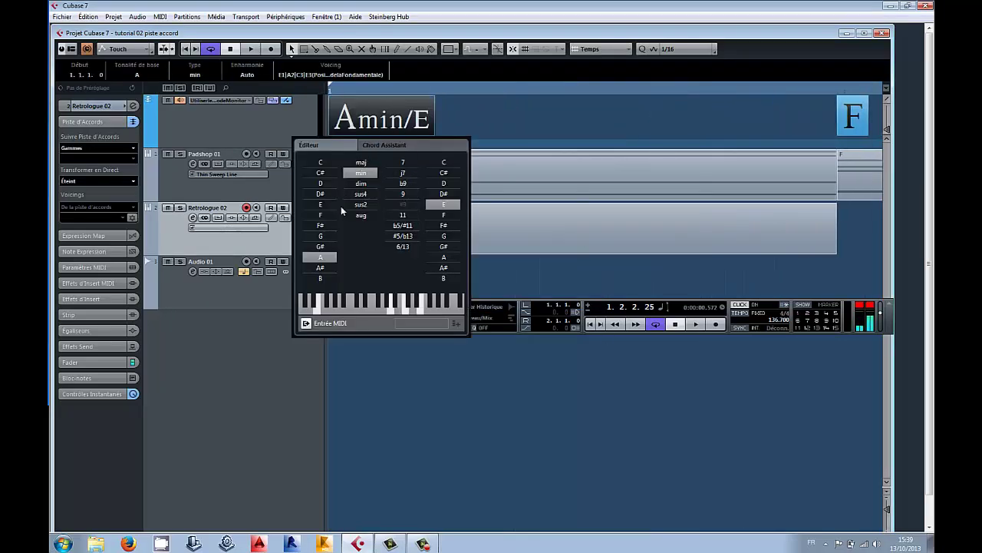
click(320, 216)
click(636, 280)
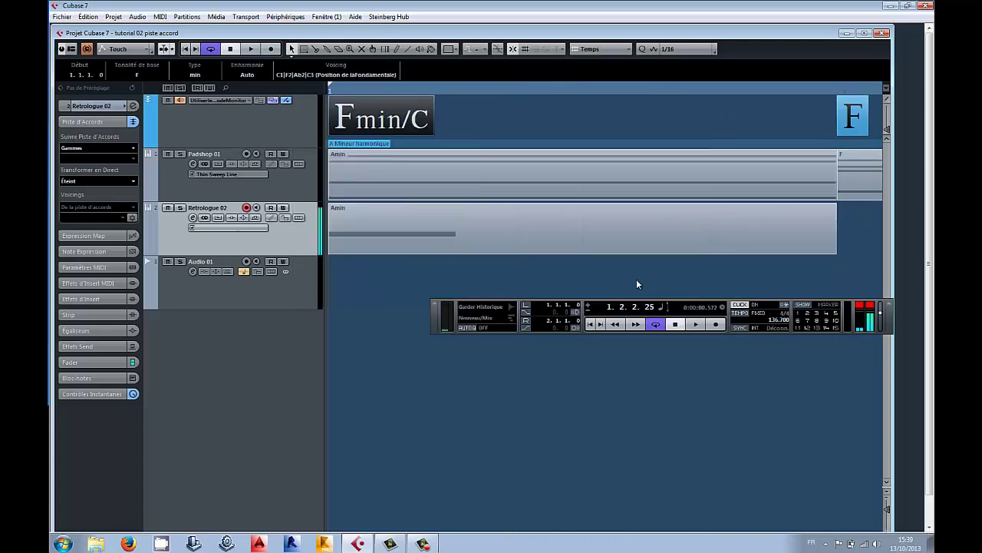
click(404, 223)
click(423, 544)
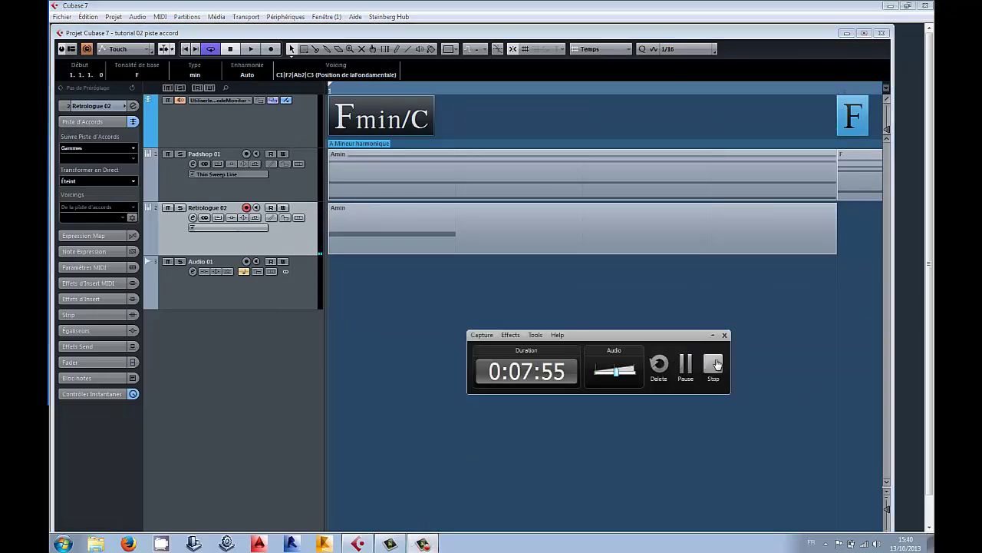